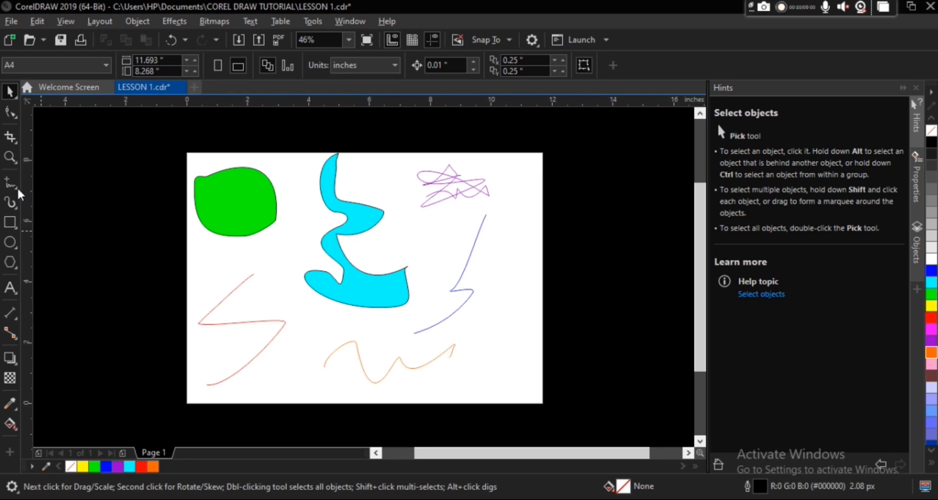
Step: Activate the Bézier tool and add a blank second page after Page 1 for drawing
click(18, 192)
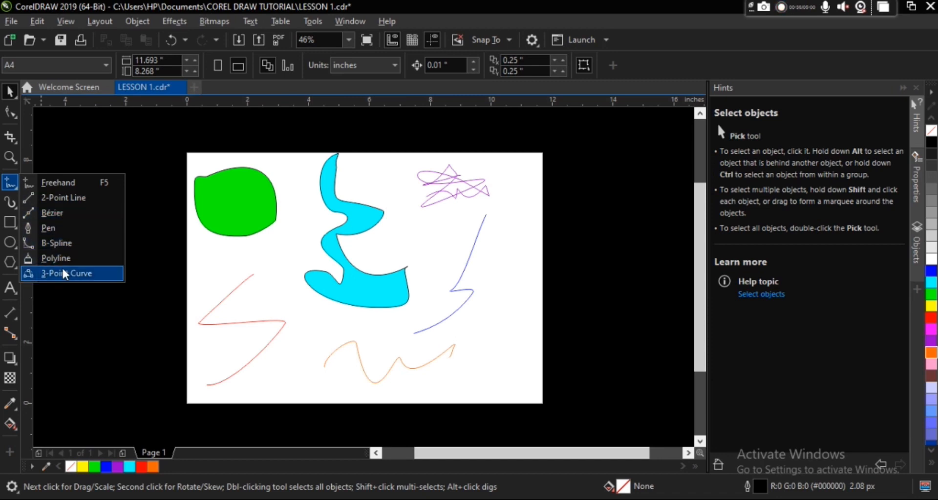
click(52, 215)
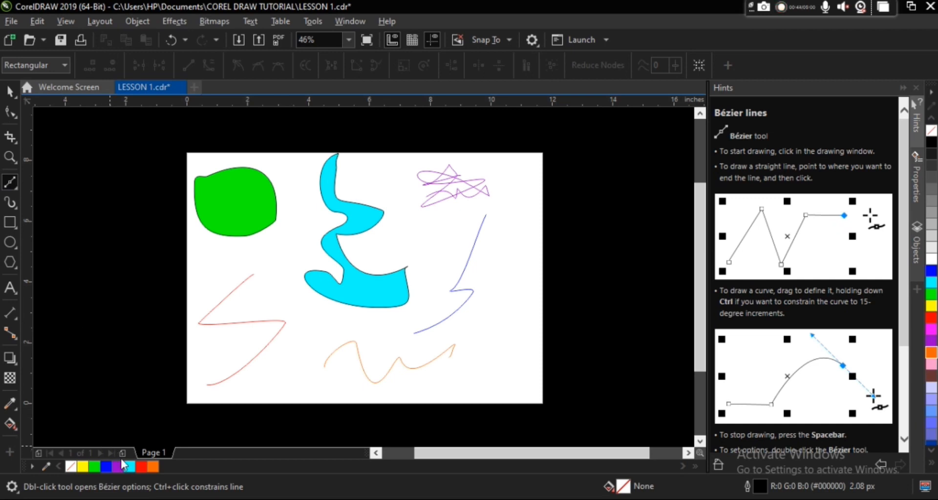
click(122, 454)
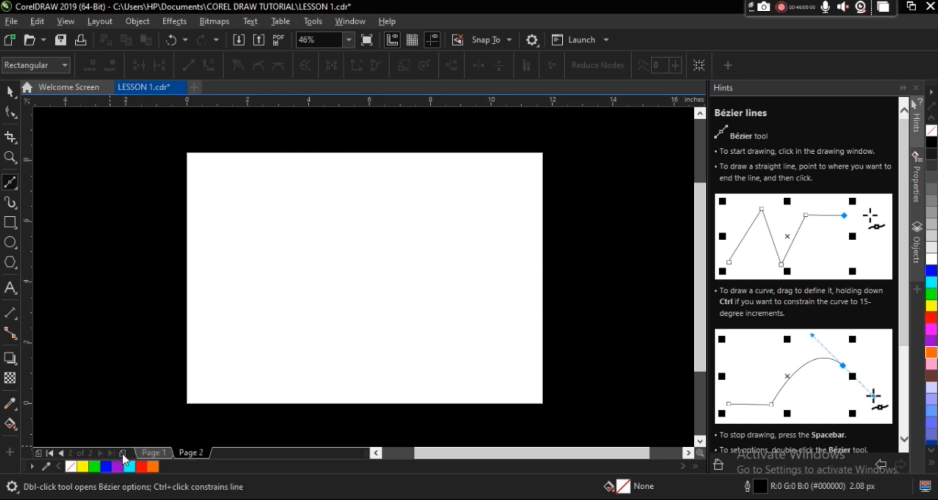
click(162, 453)
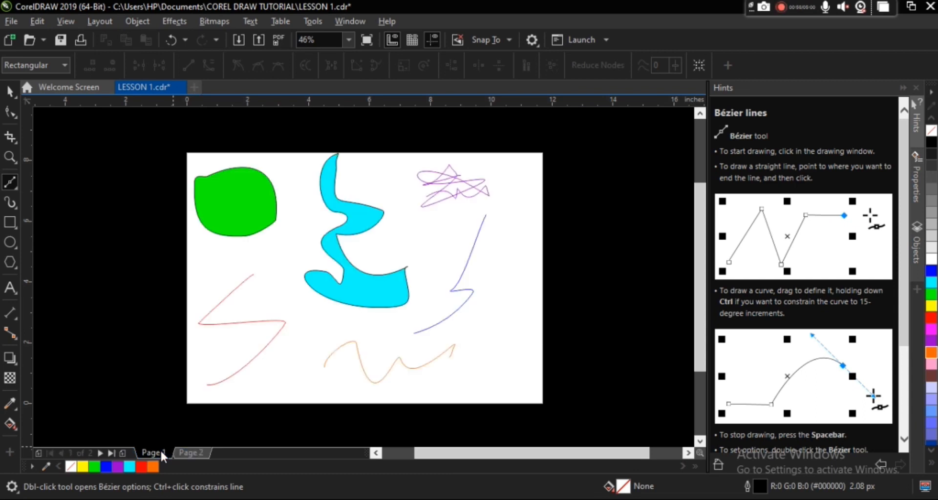
click(183, 451)
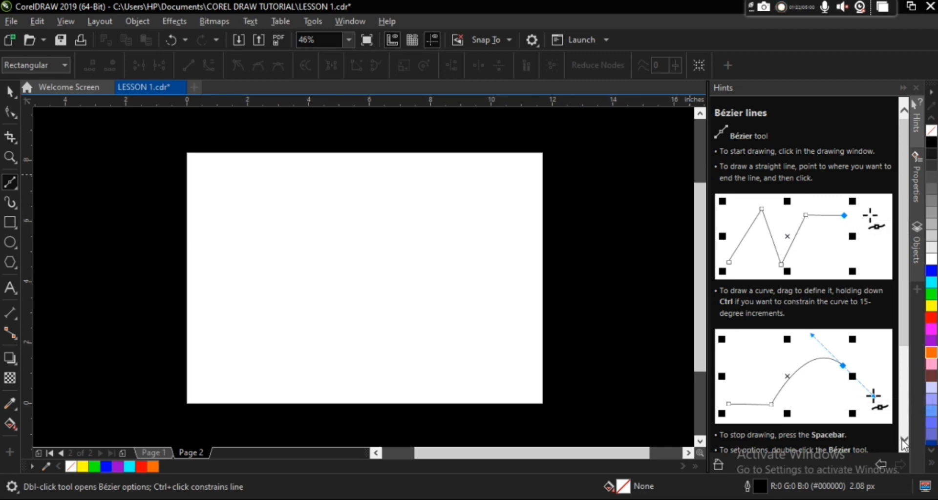
scroll(904, 442, down, 3)
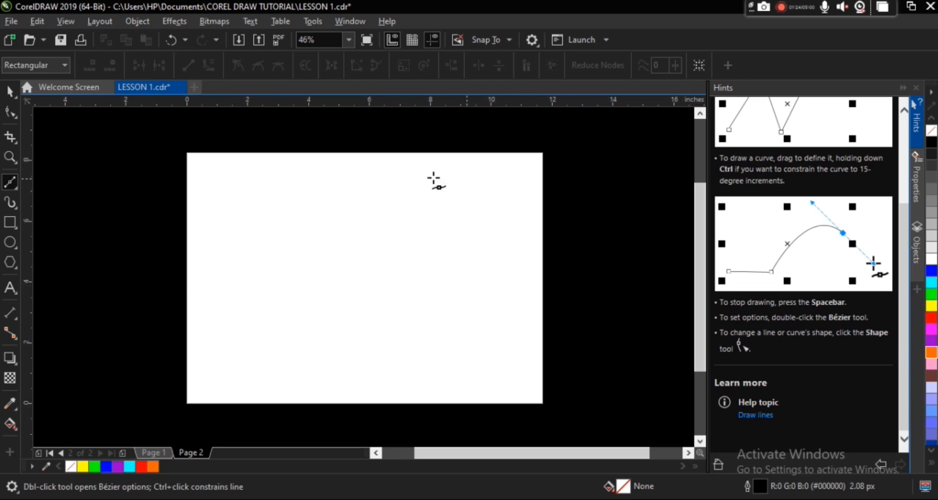
Step: Draw a closed, self-crossing Bézier shape about 8.6 by 3.7 inches across the upper left of Page 2, mixing straight and curved segments
click(222, 184)
click(367, 179)
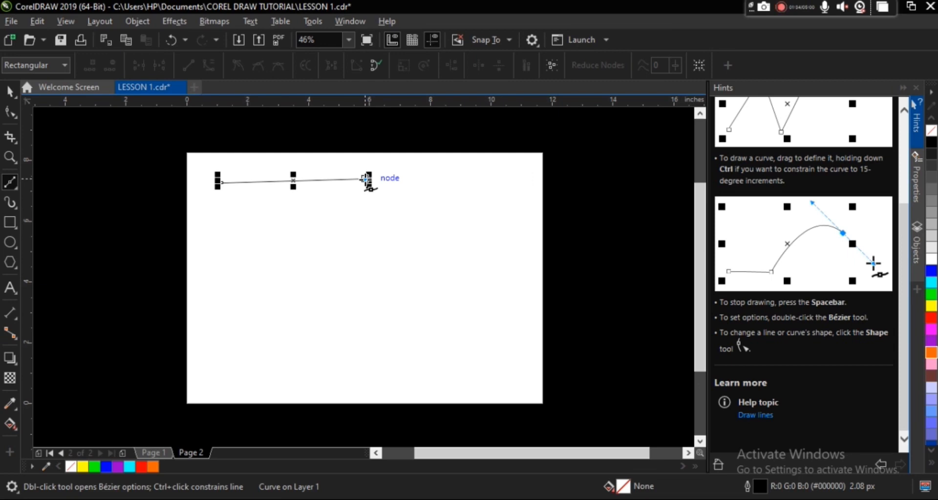
click(309, 249)
mouse_move(217, 265)
mouse_down()
mouse_move(201, 200)
mouse_move(218, 176)
mouse_move(219, 184)
mouse_up()
click(456, 198)
drag(457, 204, 422, 216)
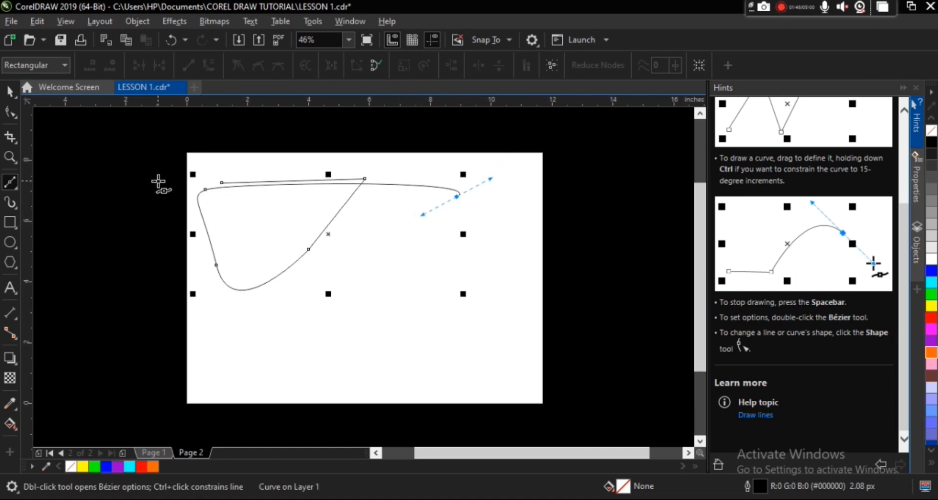
click(223, 183)
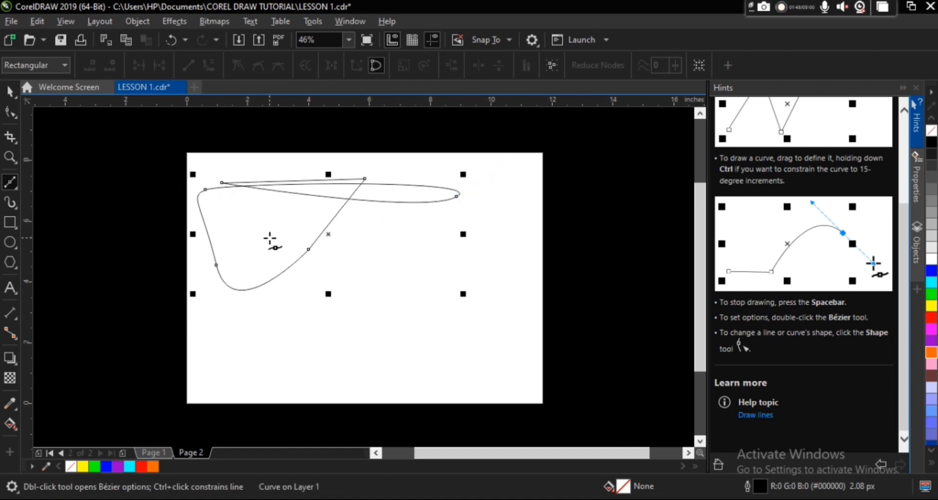
Step: Draw a closed, fish-like Bézier shape about 7.9 by 3.1 inches below the first shape, crossing itself near its right end
click(274, 339)
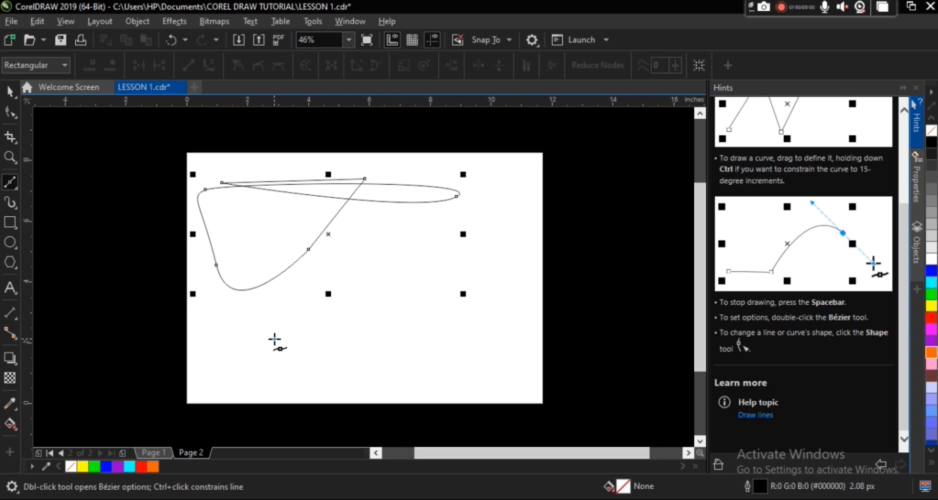
click(342, 341)
drag(448, 257, 417, 304)
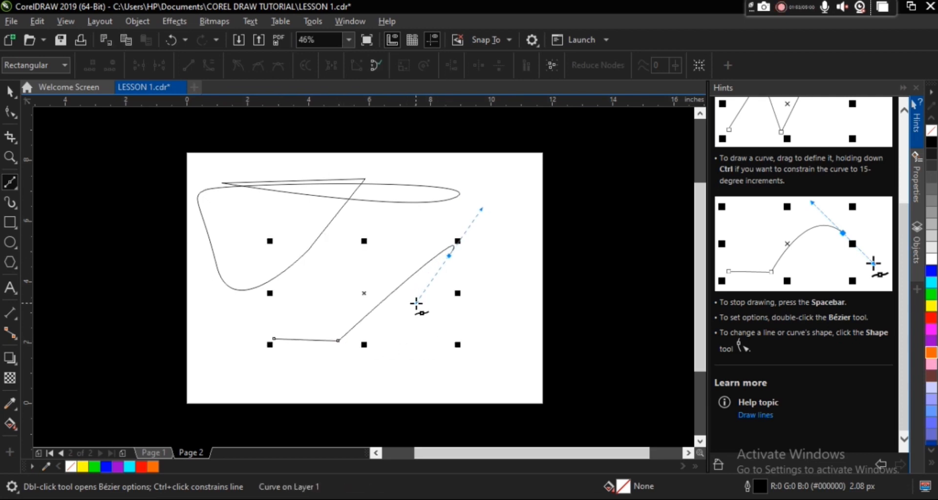
click(211, 323)
click(271, 338)
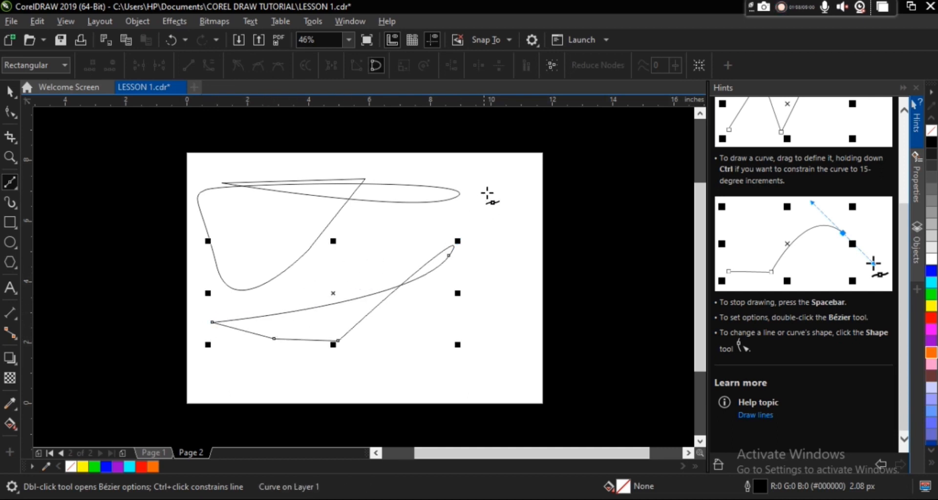
Step: Draw a closed four-sided Bézier shape about 2.2 by 3.7 inches near the page's upper right edge, with a curved right side
drag(505, 185, 497, 214)
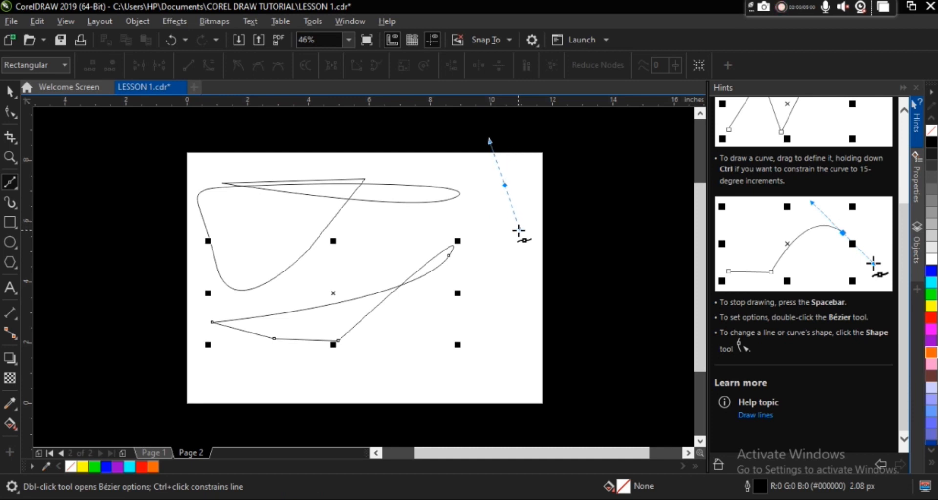
click(518, 255)
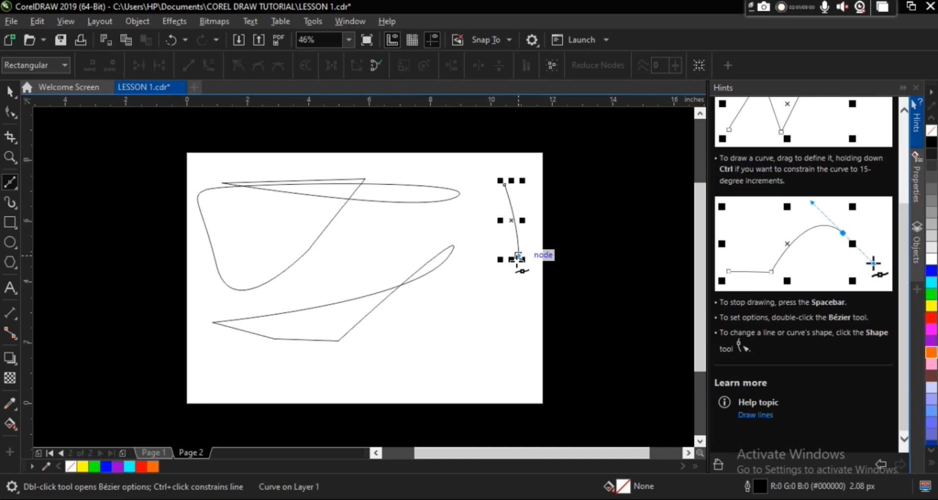
click(450, 296)
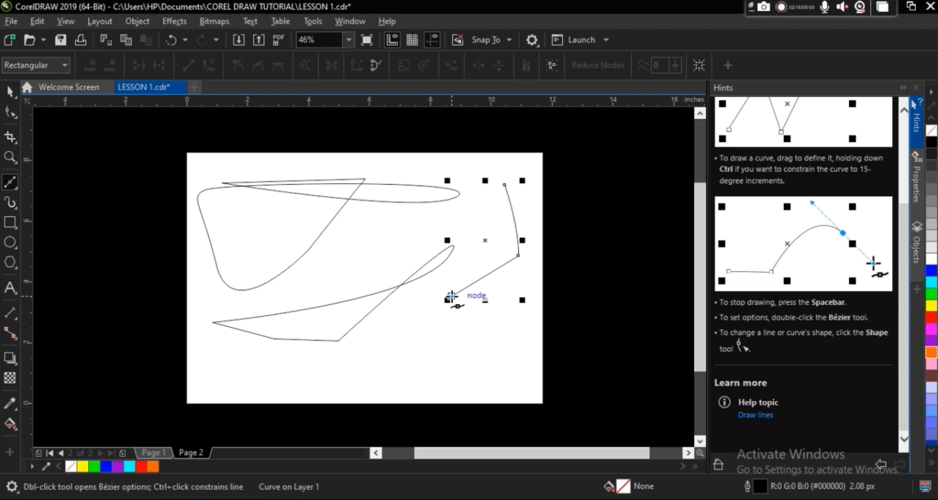
click(459, 194)
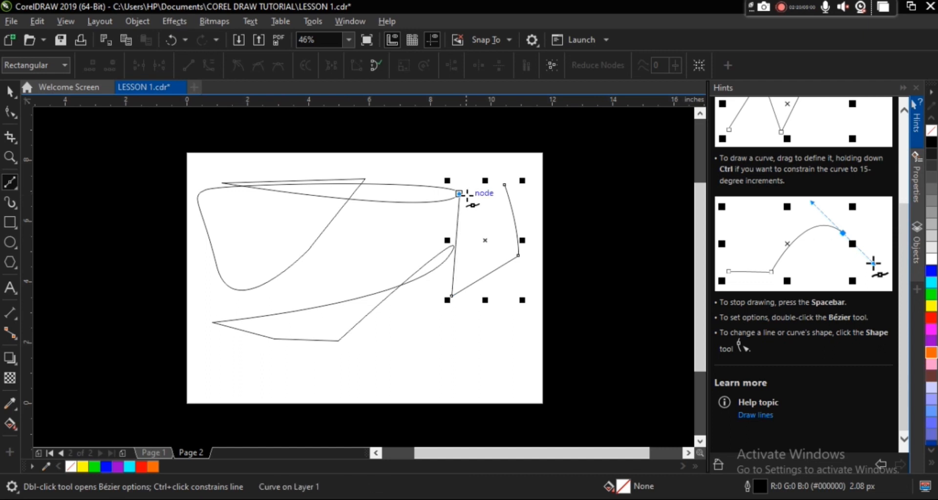
click(505, 185)
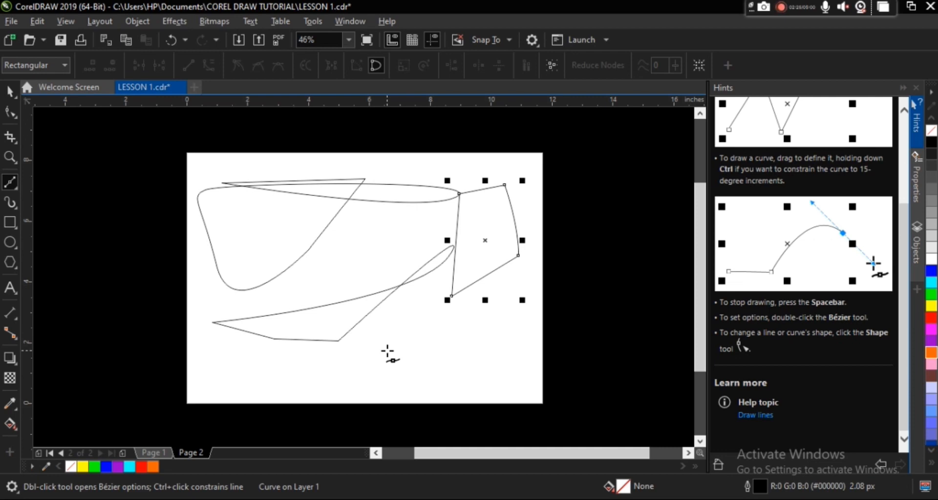
Step: Draw a closed teardrop Bézier shape about 1.6 by 2.5 inches overlapping the long lower shape
drag(386, 351, 424, 340)
drag(374, 275, 387, 351)
click(387, 351)
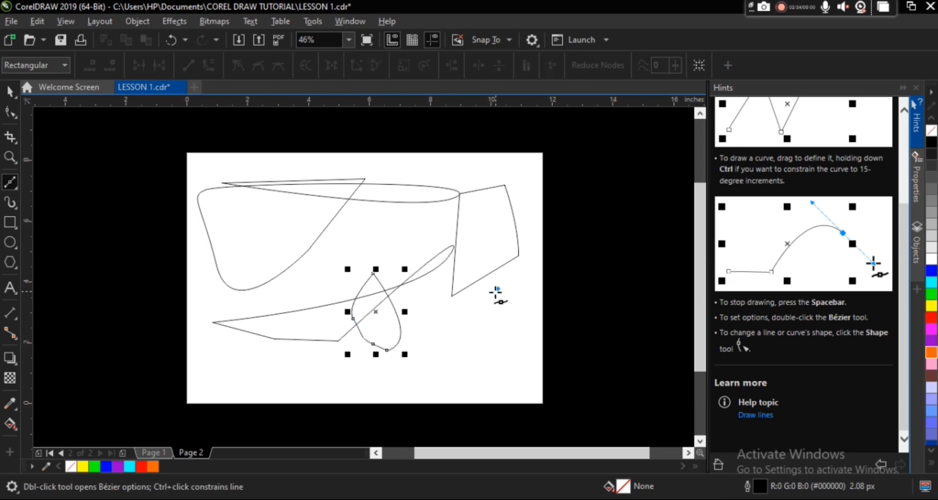
Step: Draw a closed, curved boot-like Bézier shape about 4.2 by 3.9 inches in the page's lower right area
drag(479, 307, 464, 324)
click(457, 336)
drag(450, 361, 507, 276)
click(502, 273)
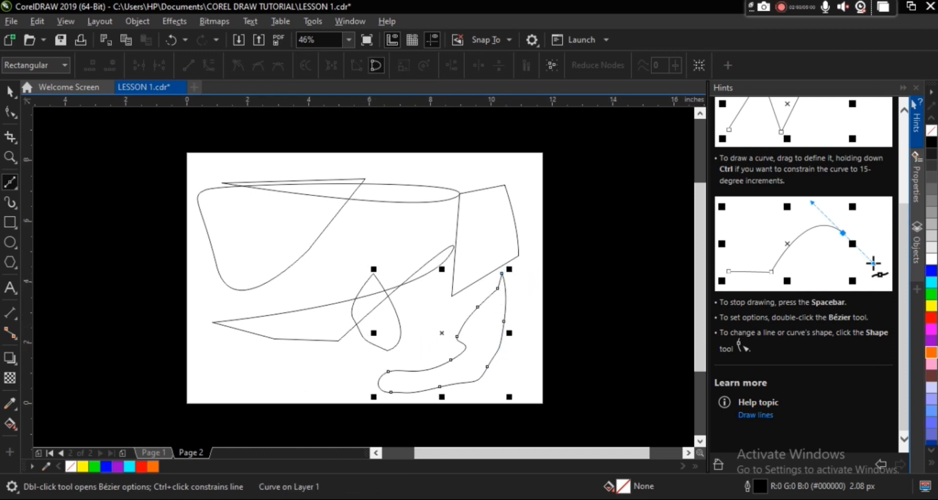
Step: Fill the large self-crossing shape at the page's upper left with magenta
click(10, 96)
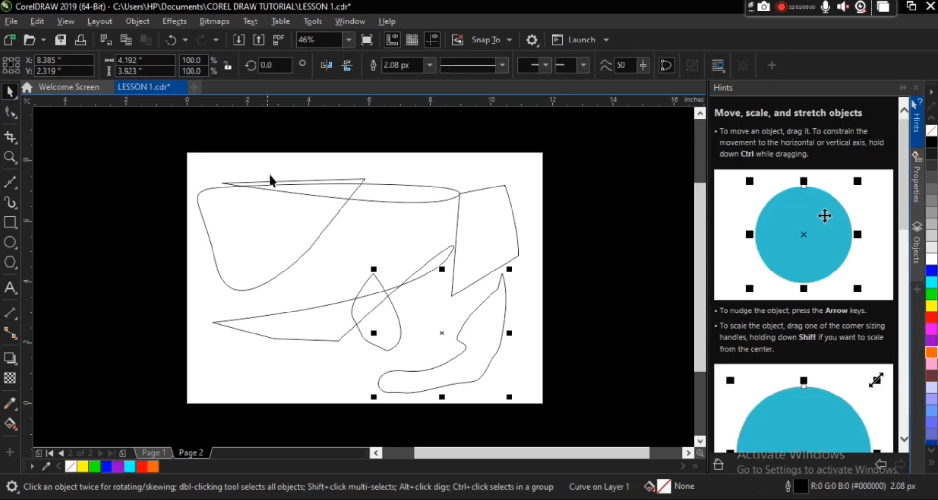
click(272, 224)
click(271, 220)
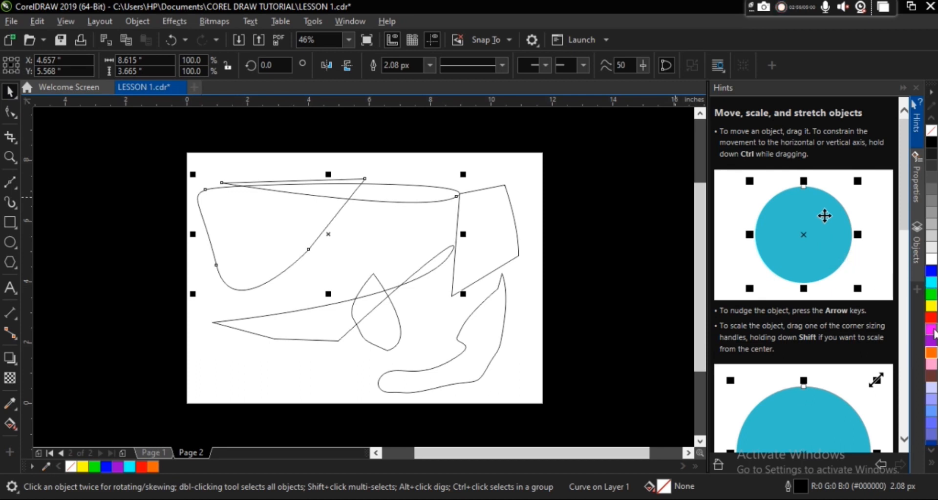
click(930, 329)
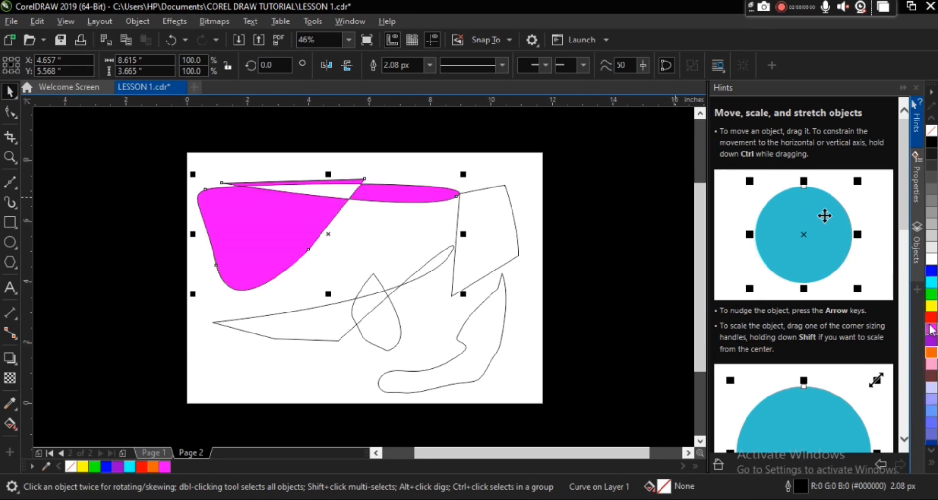
Step: Give the four-sided shape at the page's upper right a green fill and a yellow outline
click(508, 258)
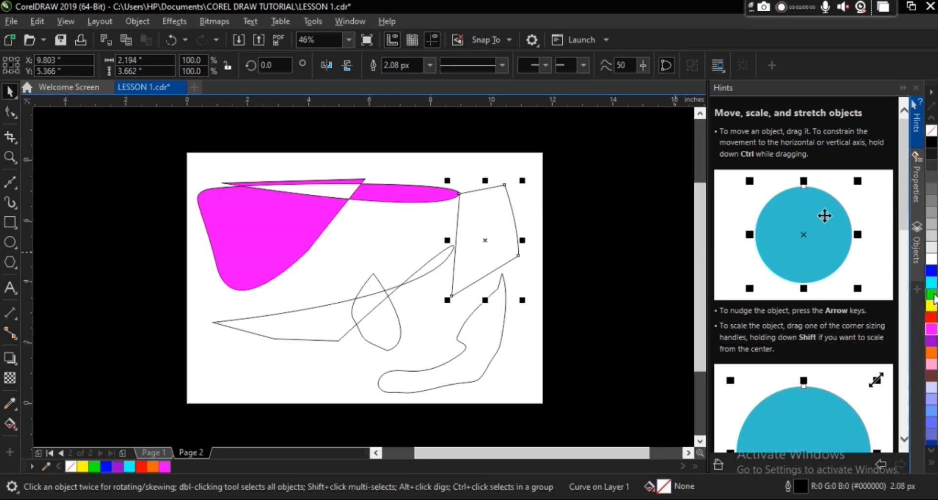
click(931, 295)
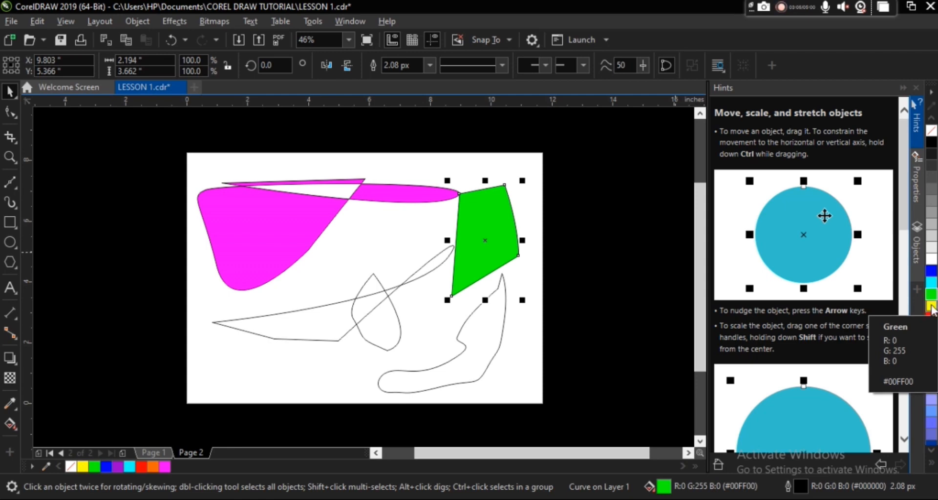
right_click(932, 309)
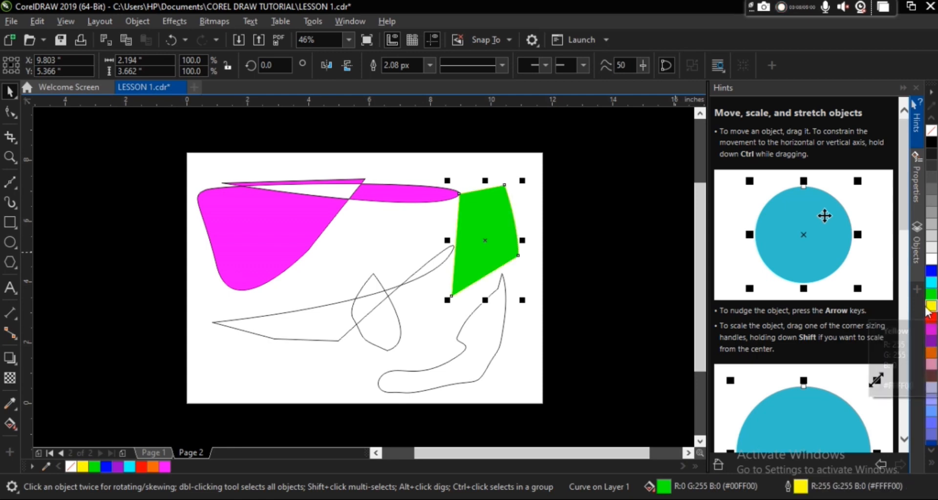
Step: Give the boot-like shape at the page's lower right a magenta outline and an orange fill
click(473, 335)
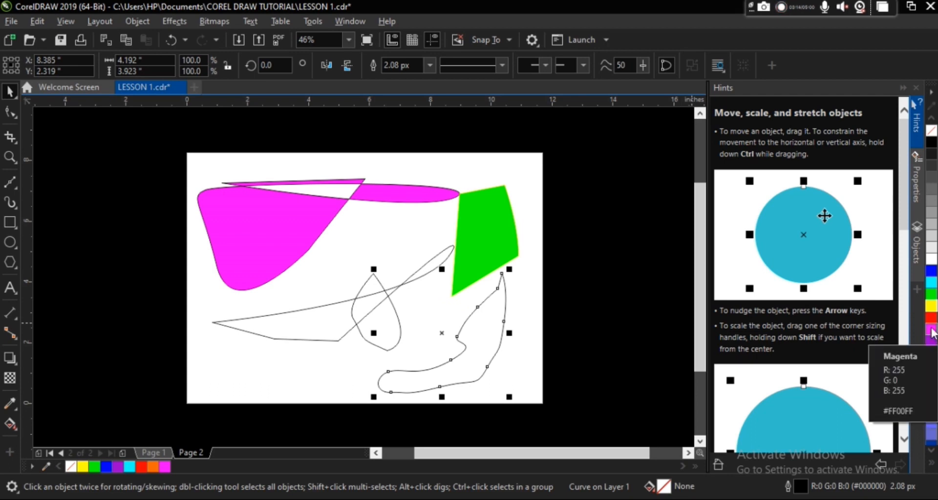
right_click(931, 330)
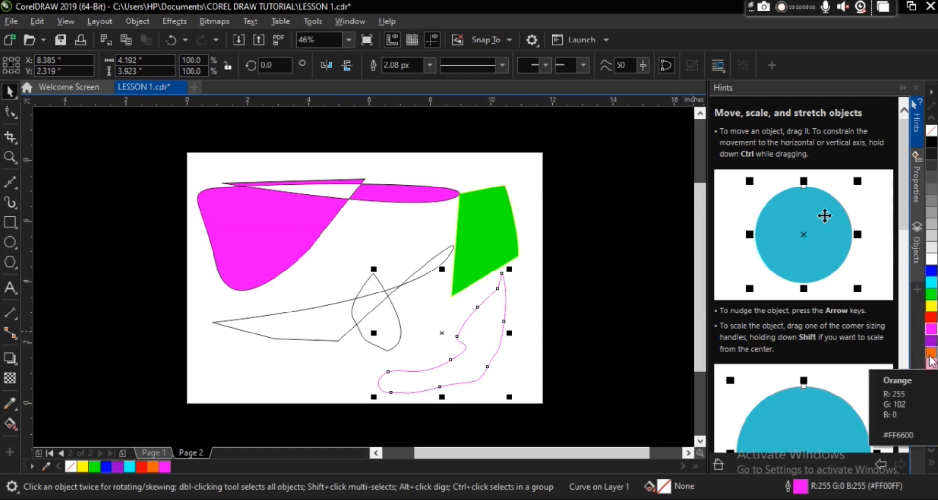
click(931, 352)
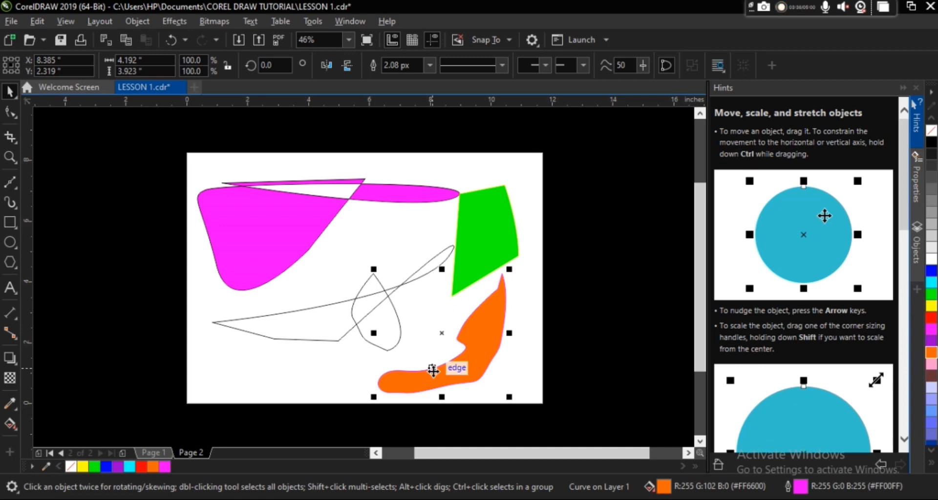
Step: Fill the long fish-like shape with blue and the teardrop with cyan, leaving nothing selected
click(321, 318)
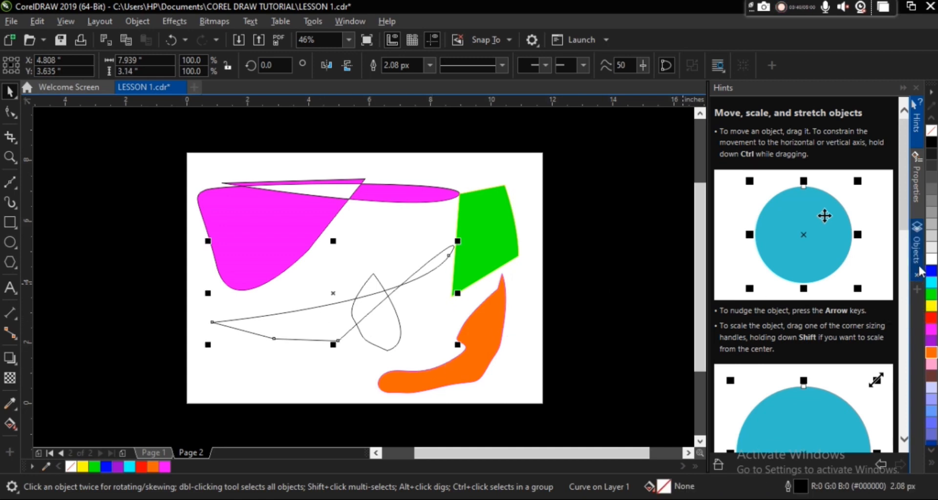
click(932, 272)
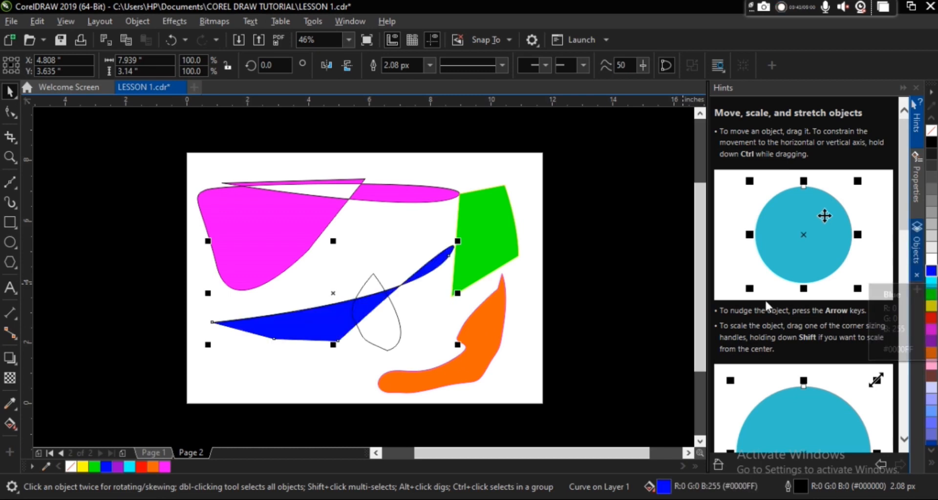
click(383, 324)
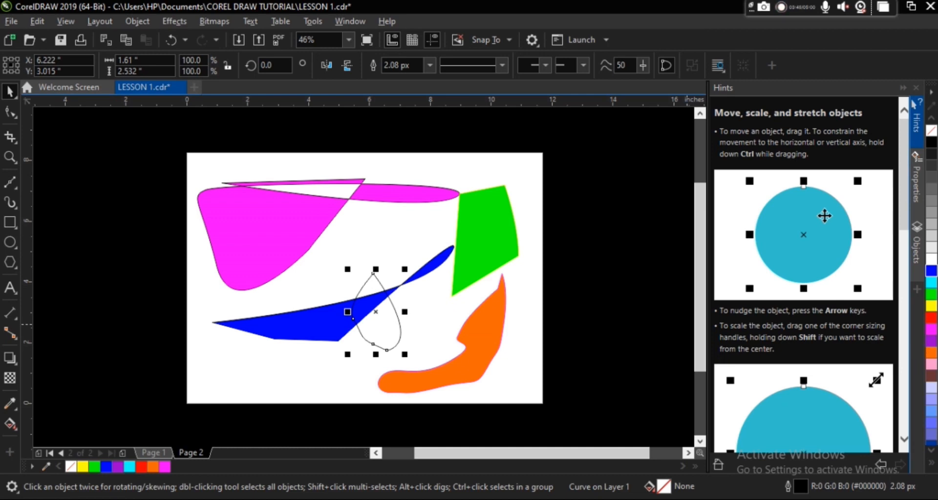
click(931, 284)
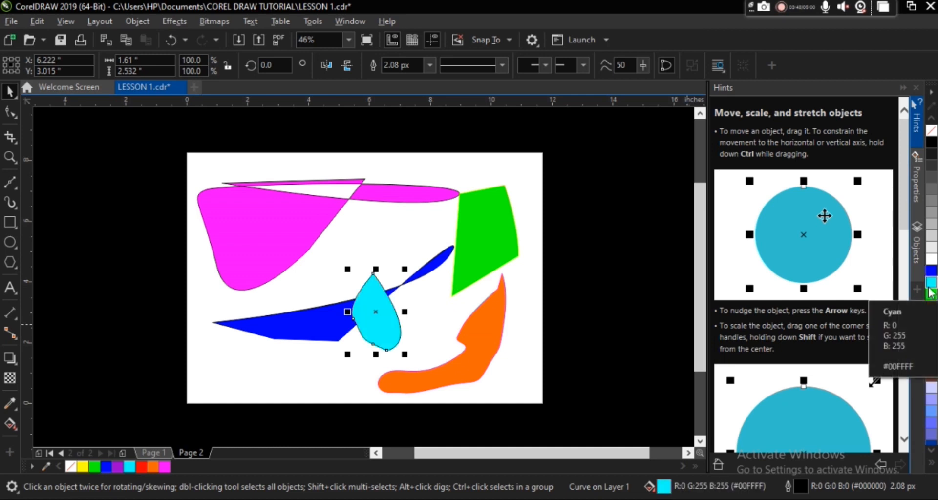
click(614, 268)
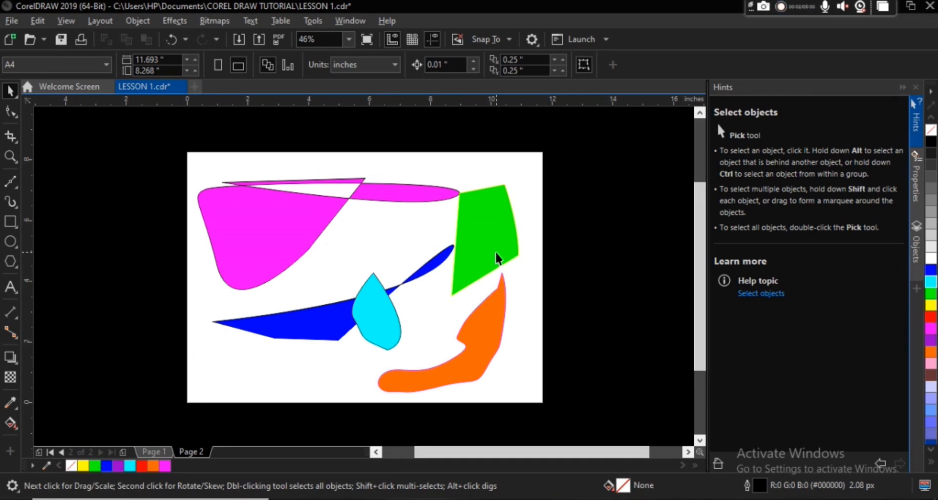
click(160, 453)
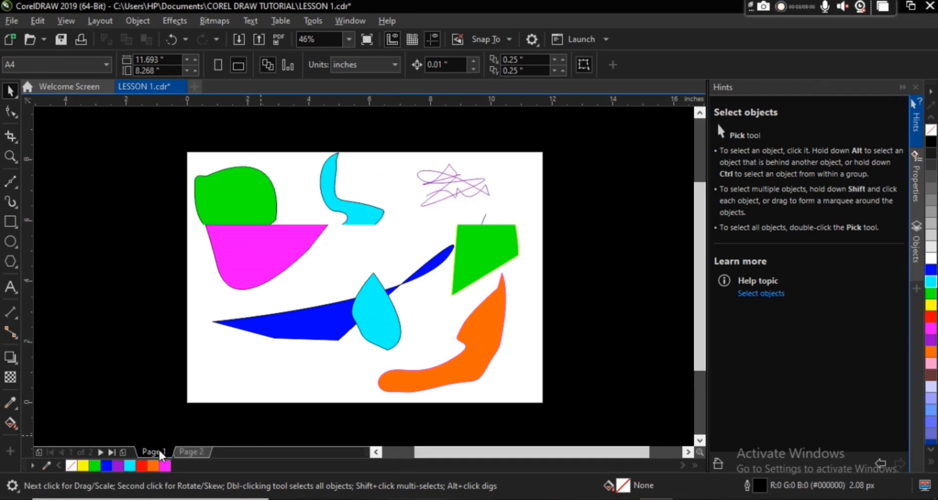
click(184, 457)
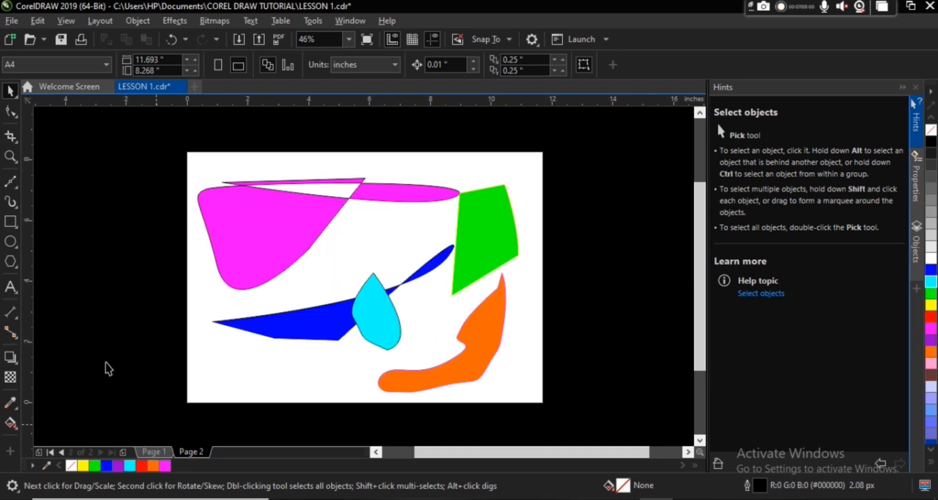
Step: Activate the Pen tool and add a third page to the document
click(17, 187)
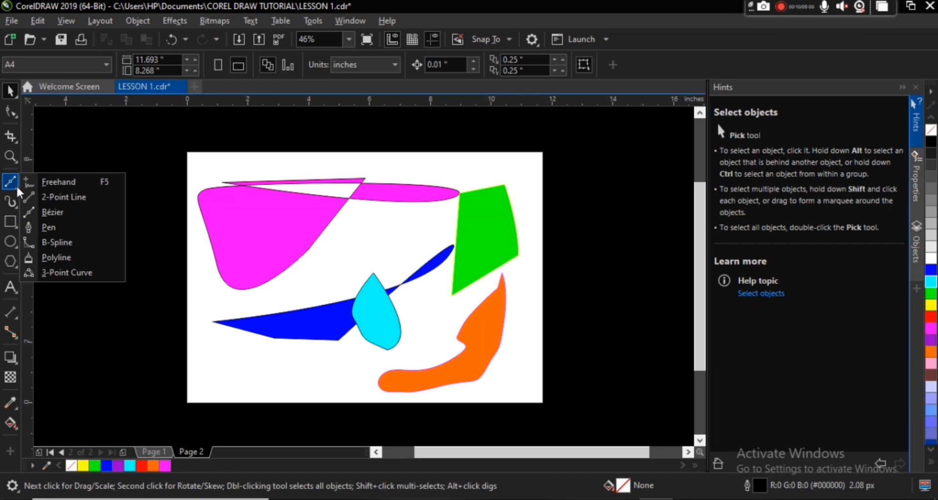
click(57, 228)
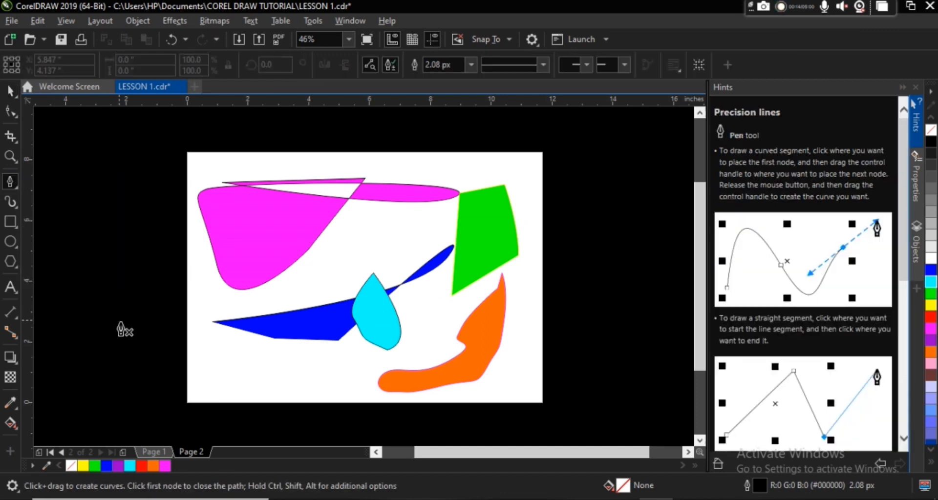
click(123, 452)
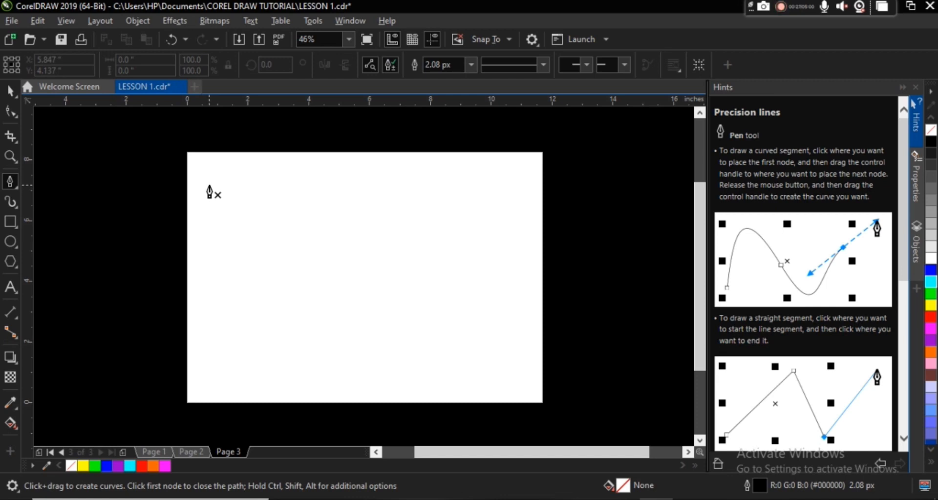
Step: Draw a closed, straight-sided five-node shape about 3.1 by 1.8 inches at the upper left of page 3
drag(213, 181, 230, 211)
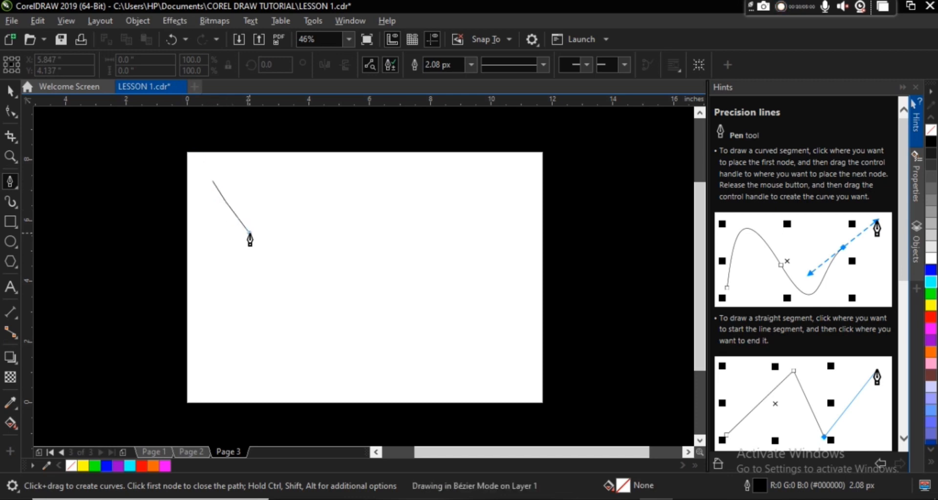
click(250, 233)
click(307, 212)
click(281, 189)
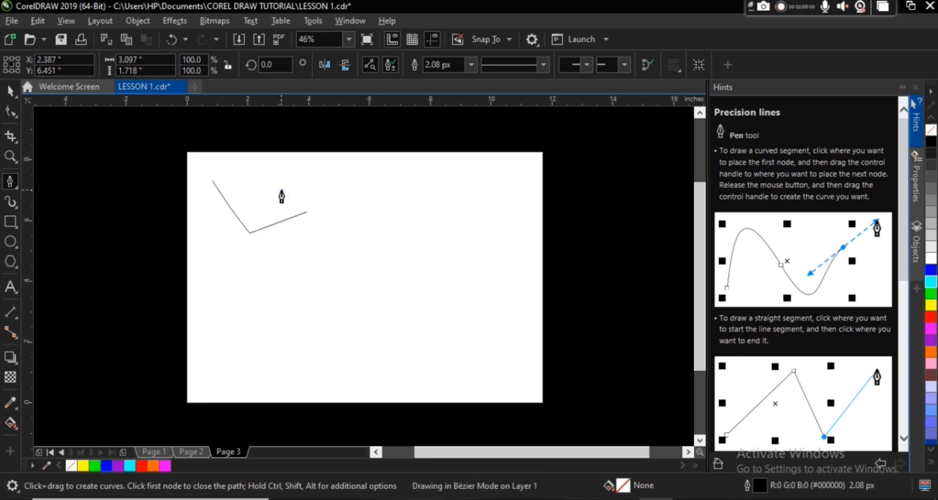
click(233, 179)
click(213, 181)
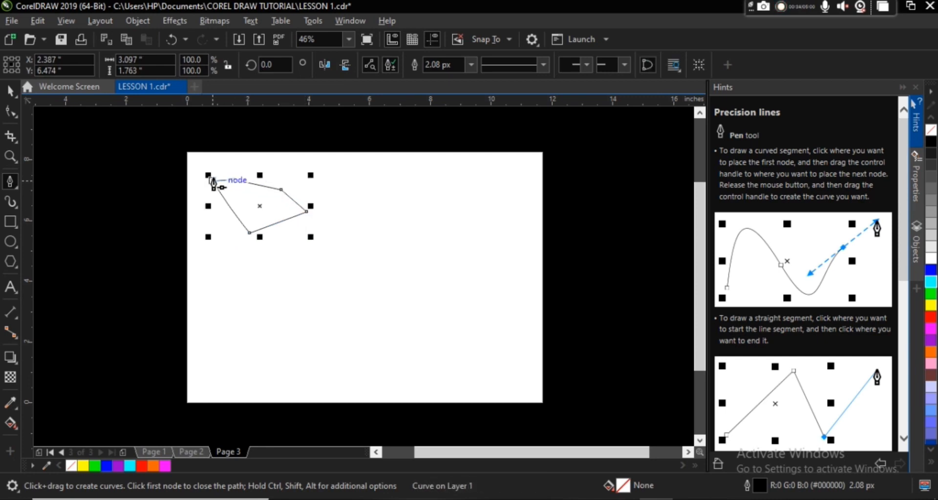
Step: Draw a closed trapezoid-like shape about 3.8 by 1.6 inches beside the five-node shape, near the page's upper edge
click(356, 175)
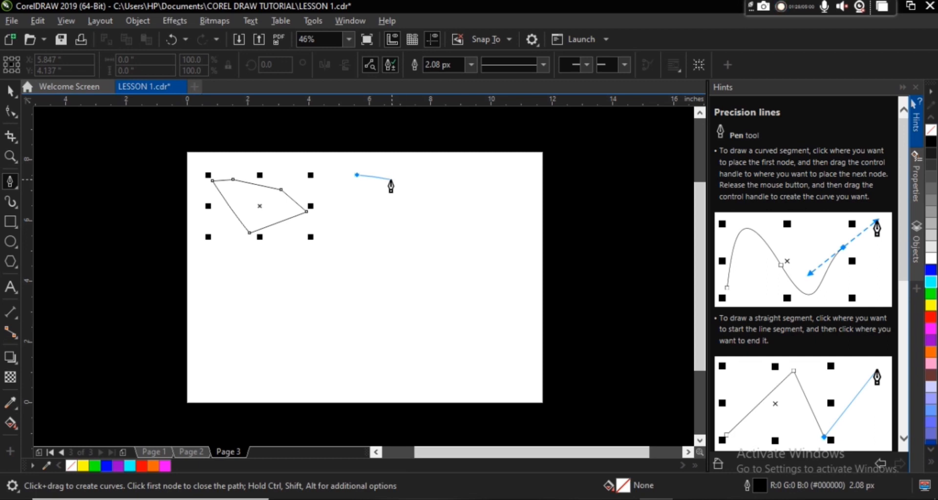
double_click(434, 170)
click(435, 170)
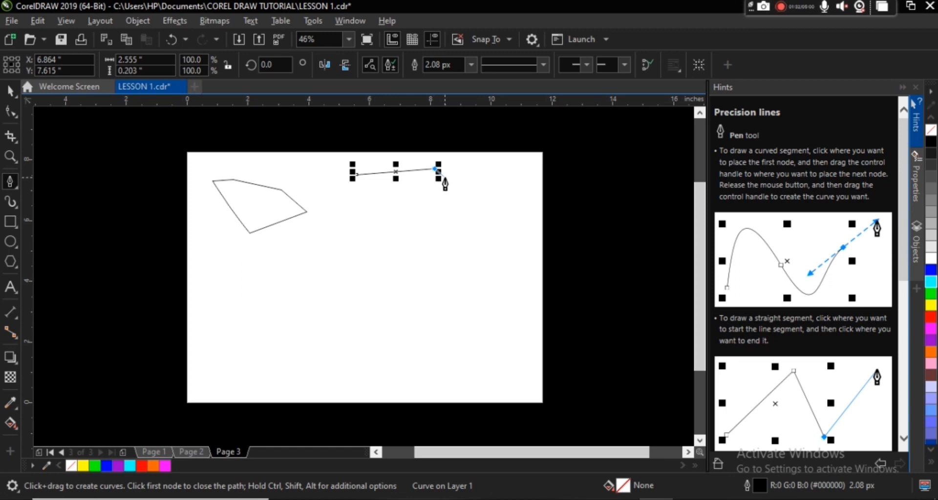
click(461, 219)
click(345, 218)
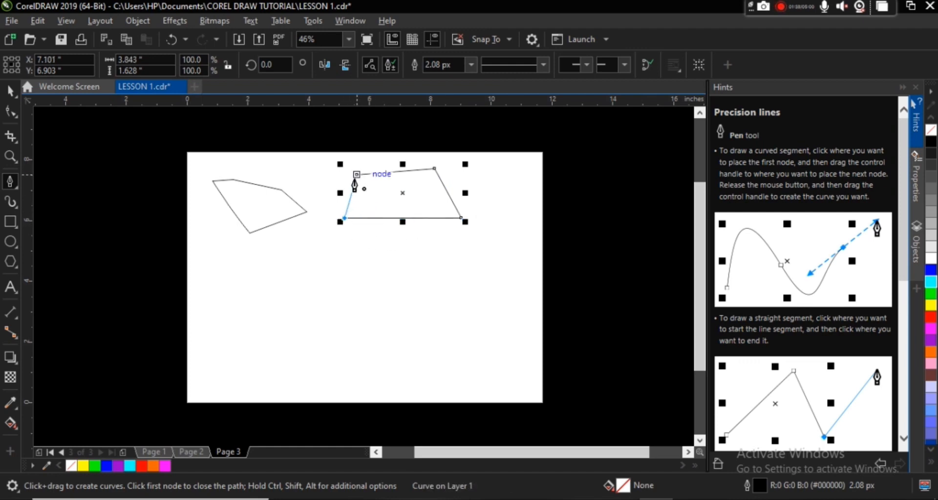
click(357, 175)
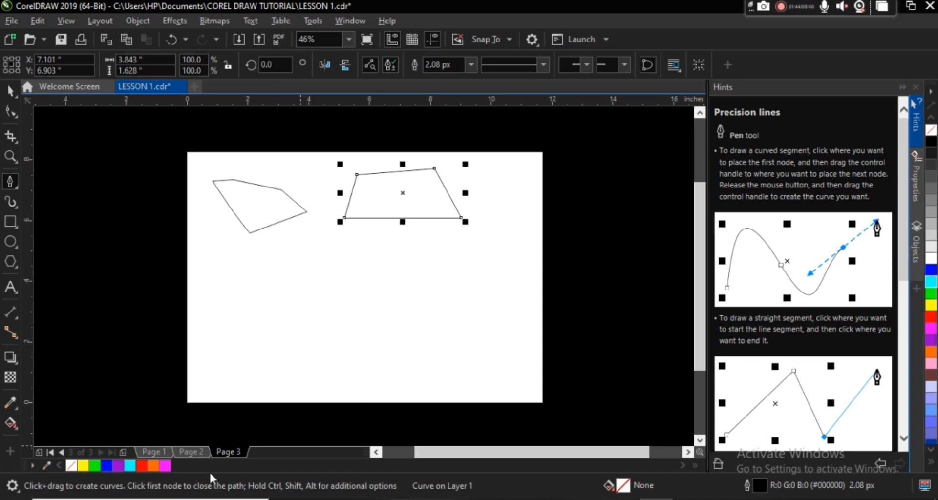
Step: Delete the blue fish-like shape and the cyan teardrop from page 2
click(196, 450)
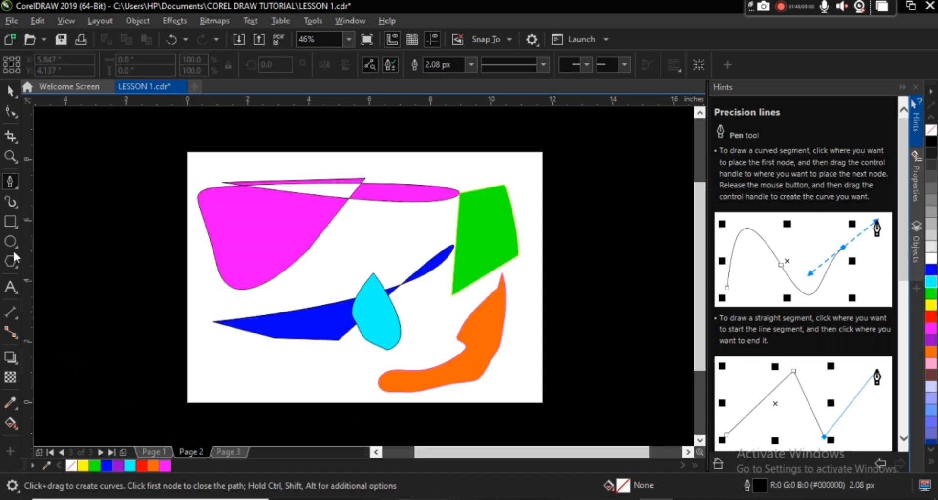
click(17, 190)
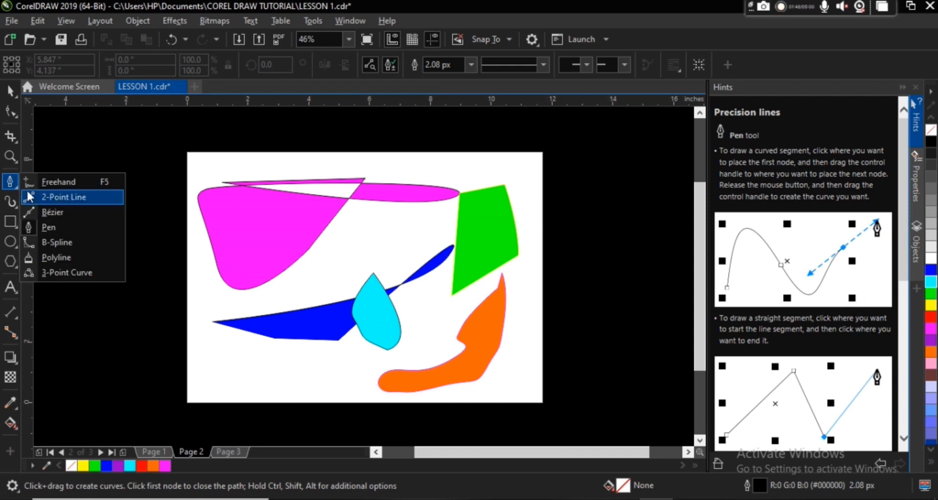
click(51, 212)
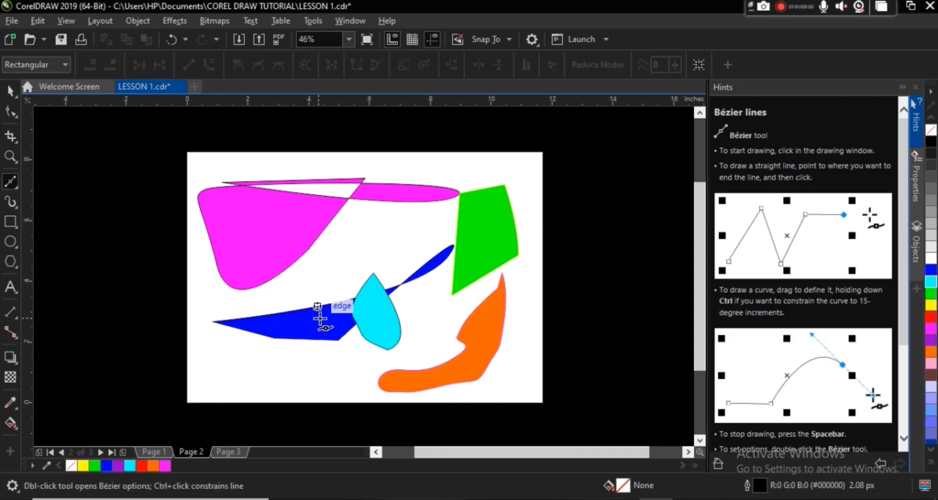
click(10, 90)
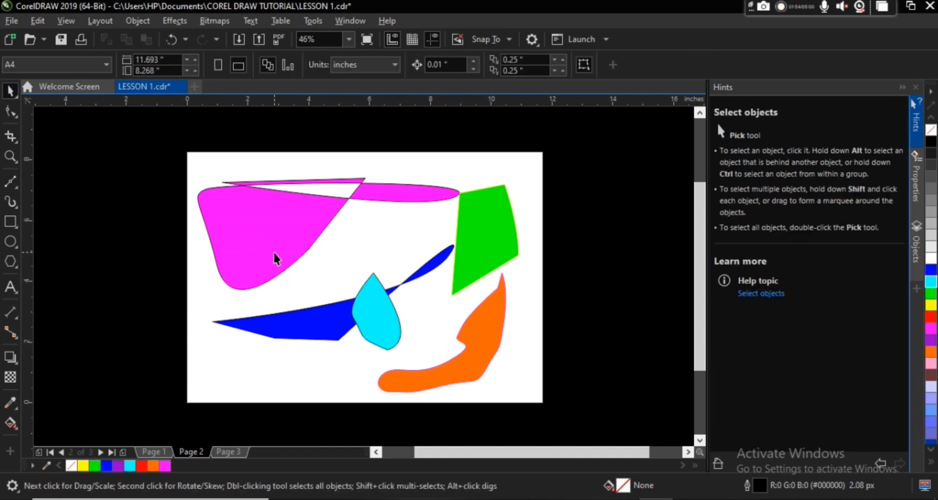
click(317, 340)
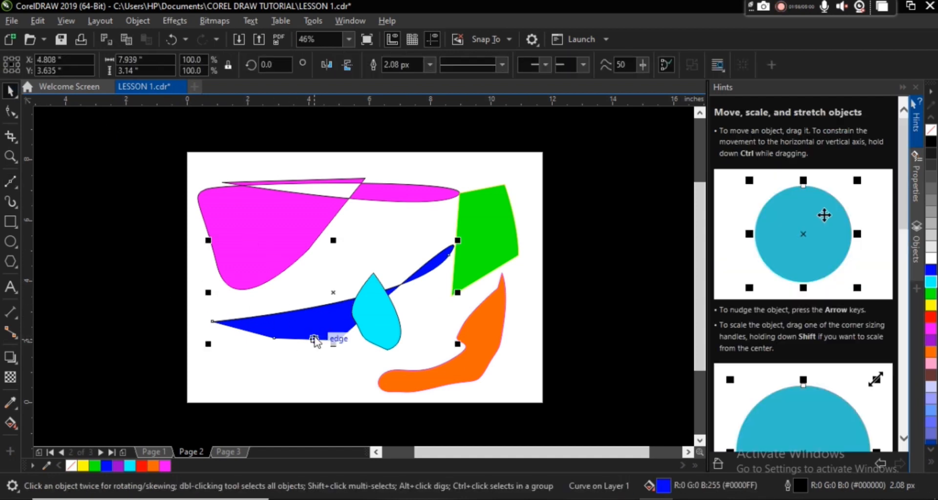
key(Delete)
click(377, 315)
key(Delete)
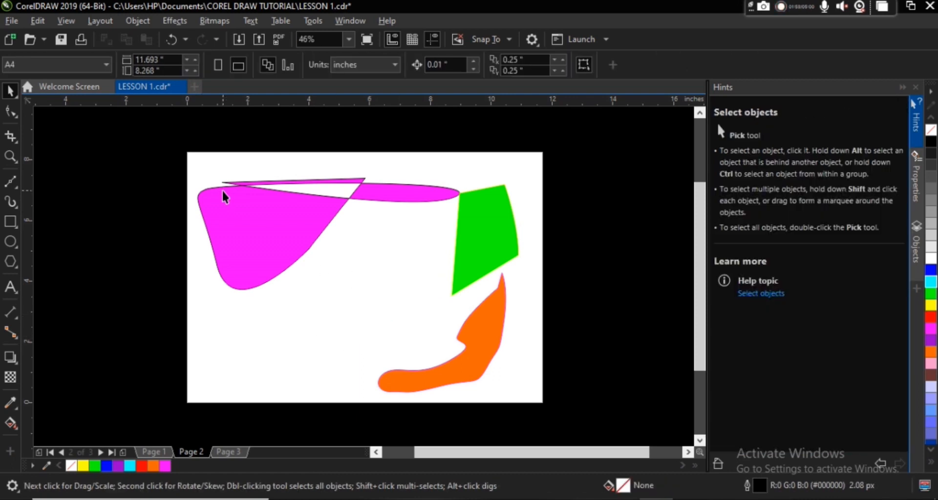
Step: Draw a closed curved boot-like shape about 6.6 by 4 inches with the Bézier tool in the empty middle of page 2
click(9, 183)
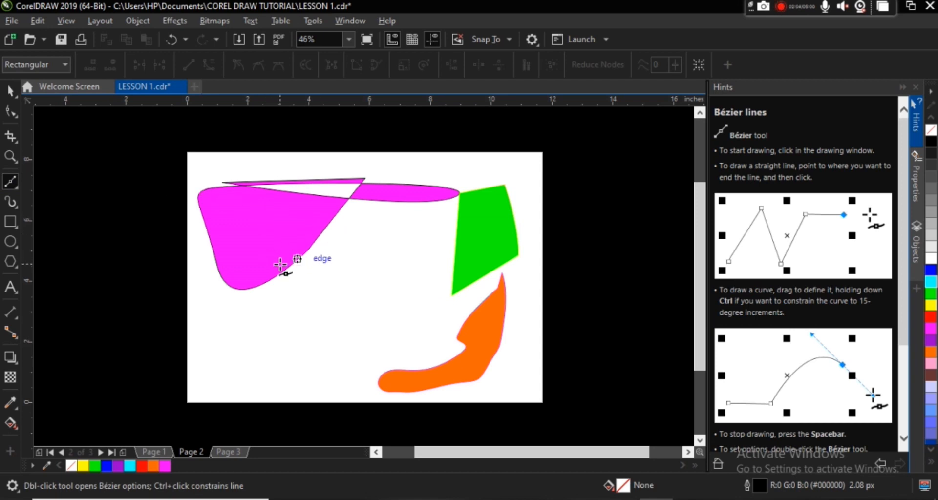
click(326, 277)
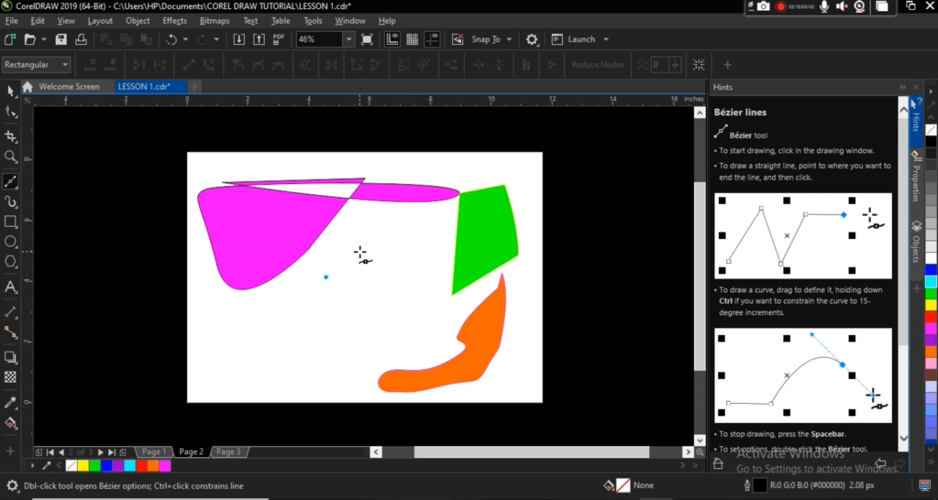
drag(345, 229, 377, 224)
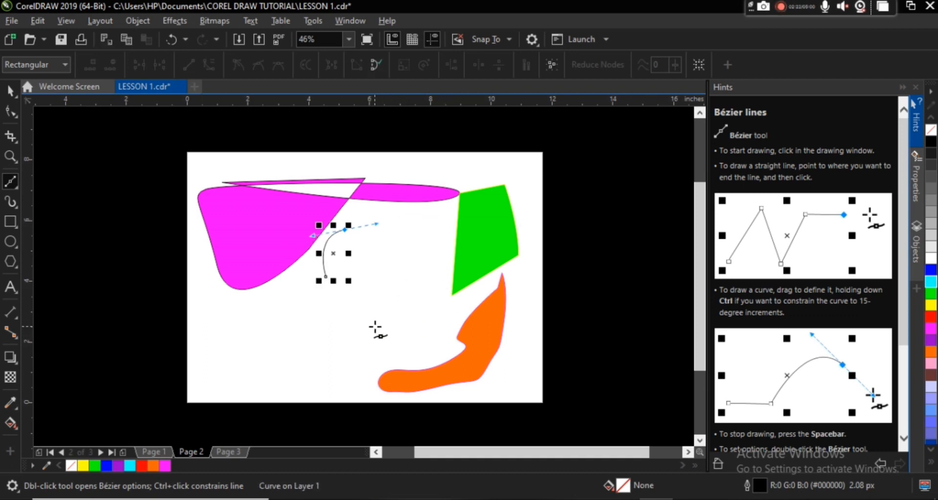
drag(385, 330, 311, 355)
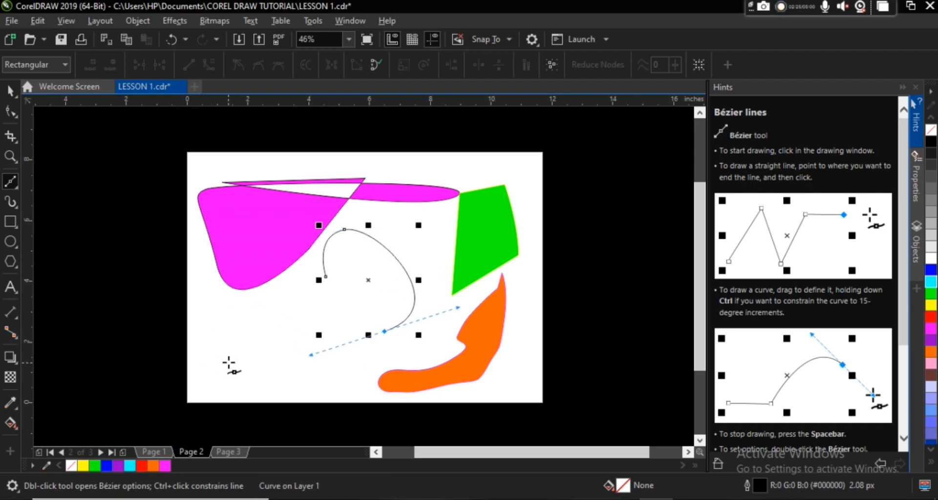
mouse_move(213, 339)
mouse_down()
mouse_move(205, 331)
mouse_move(214, 323)
mouse_up()
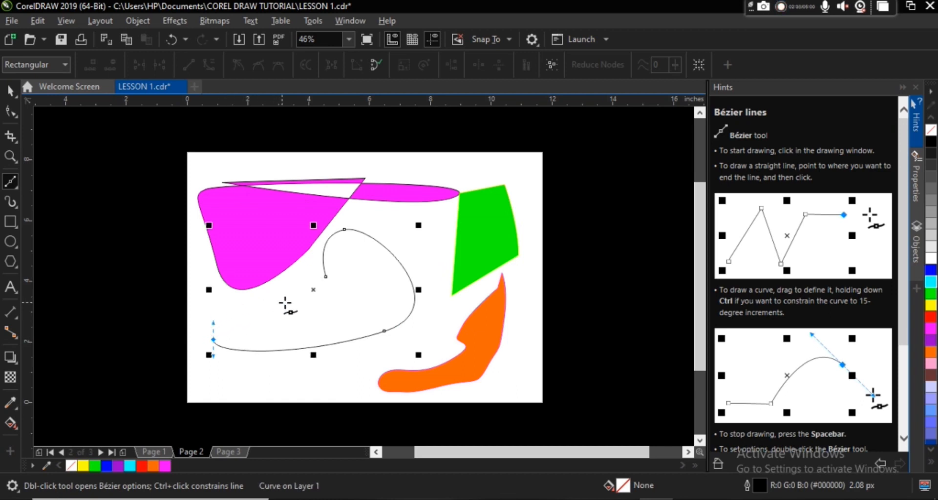
click(338, 303)
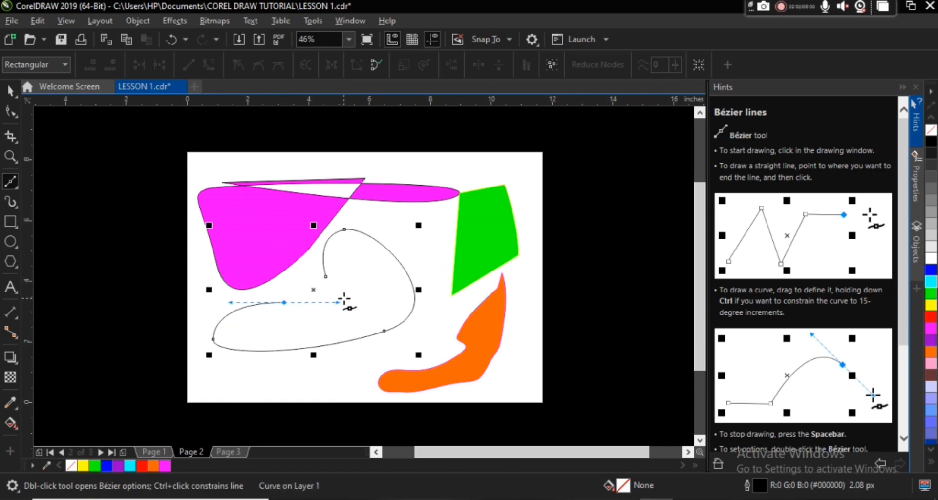
drag(354, 291, 336, 279)
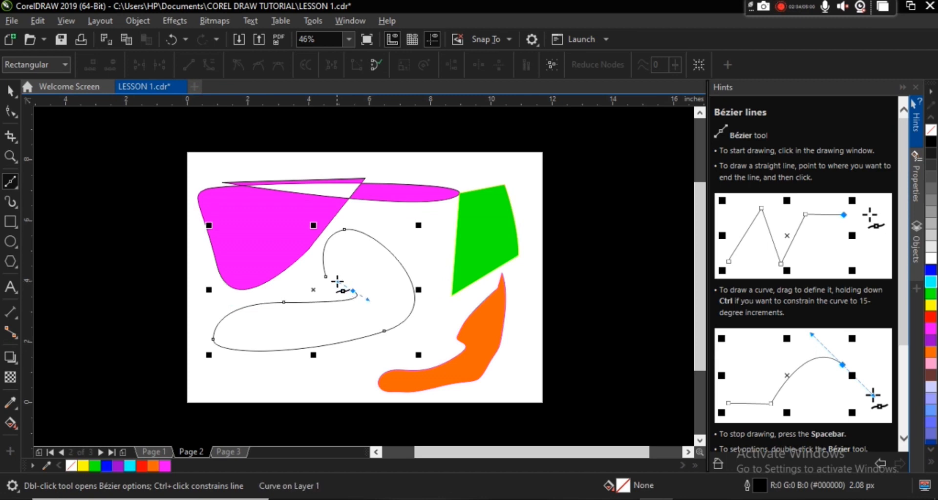
click(326, 277)
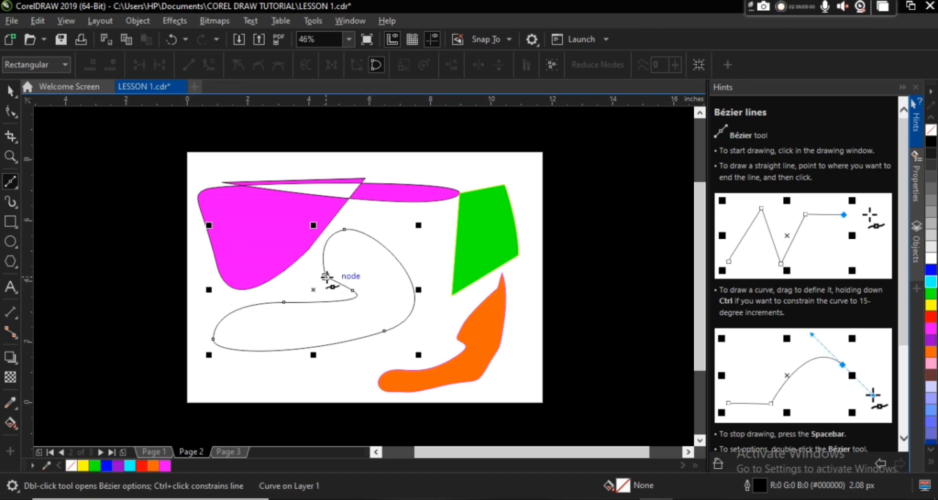
Step: Draw a closed wavy shape about 6.4 by 3.7 inches with the Pen tool below the straight-sided shapes on page 3
click(16, 187)
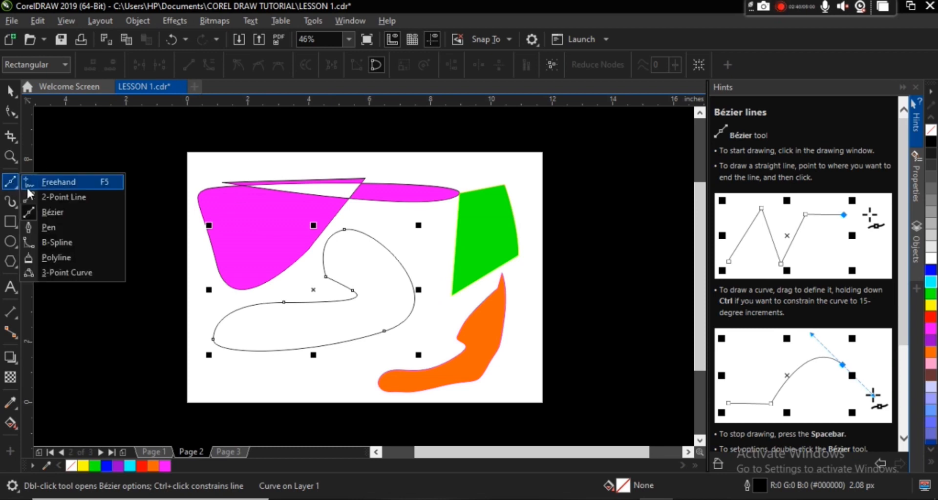
click(51, 227)
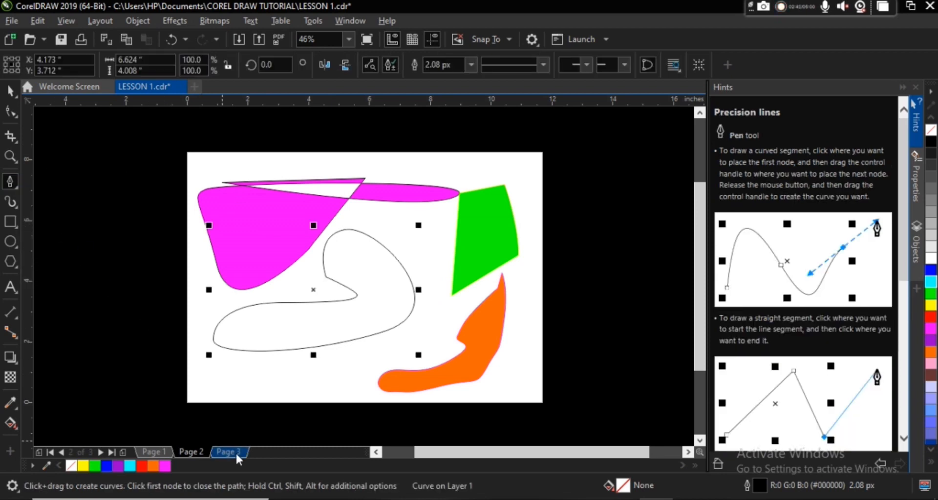
click(239, 453)
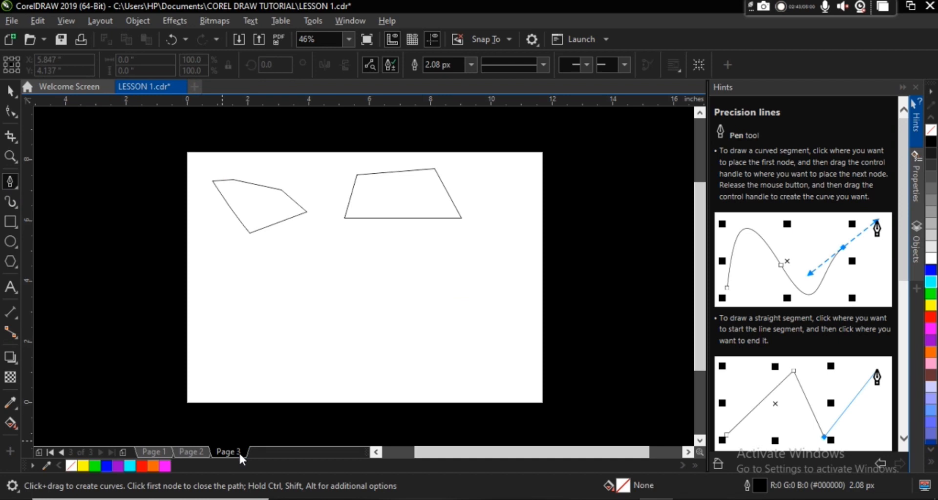
click(216, 256)
click(218, 350)
drag(218, 349, 290, 347)
drag(387, 316, 255, 258)
drag(237, 245, 216, 257)
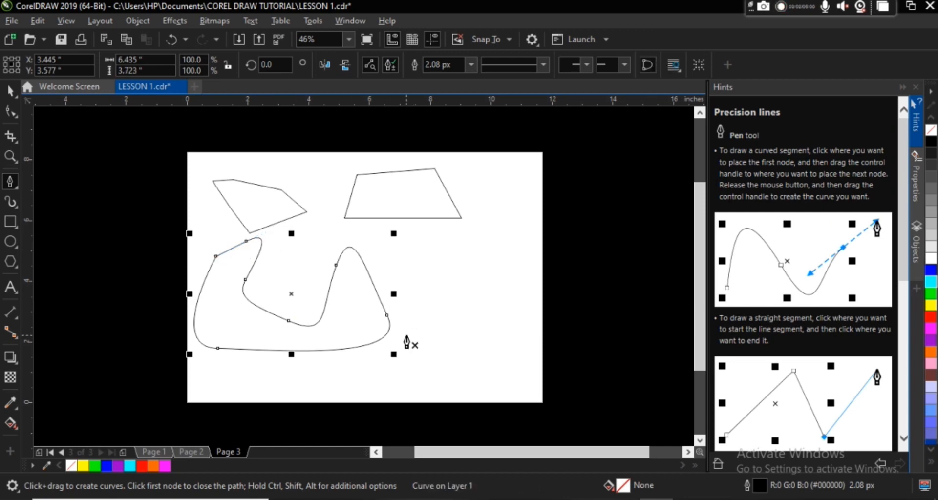
Step: Fill the large wavy shape on page 3 with red
click(18, 190)
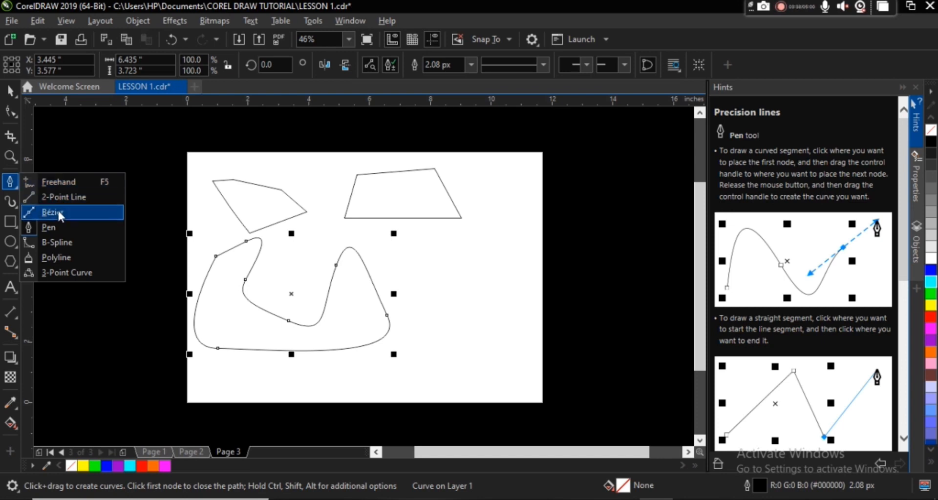
click(10, 91)
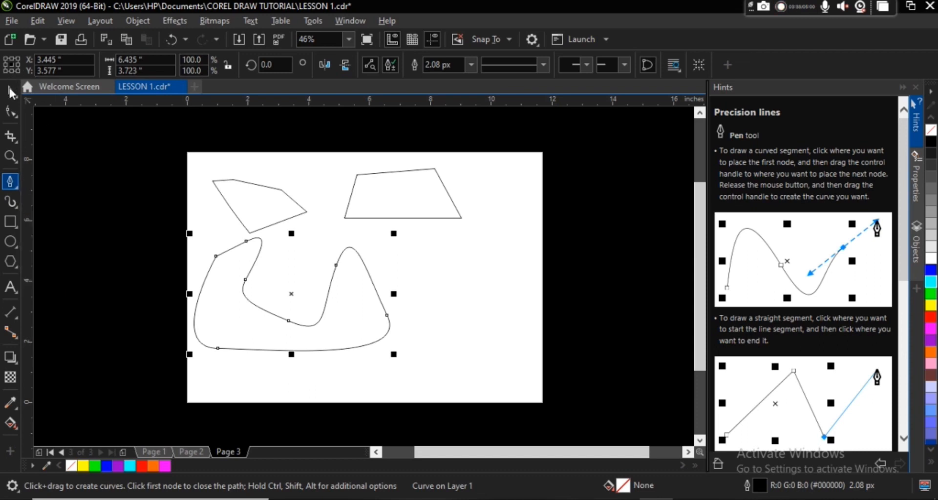
click(49, 91)
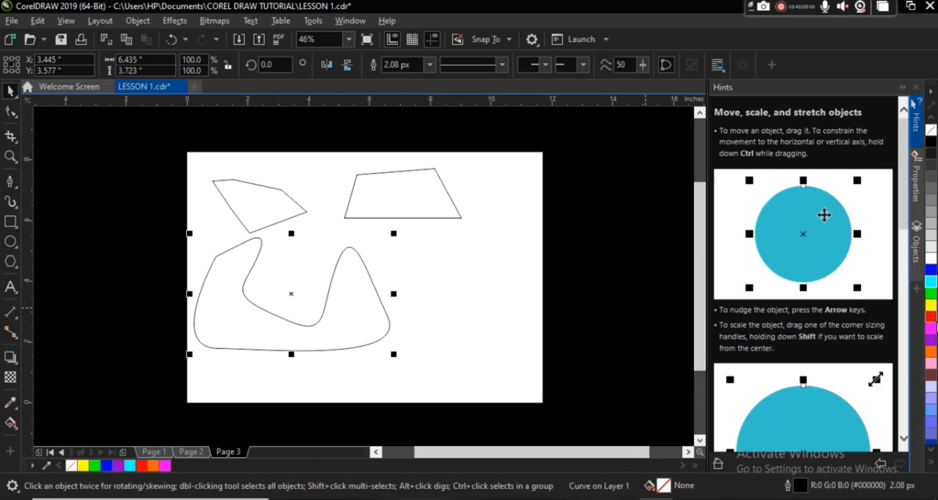
click(930, 317)
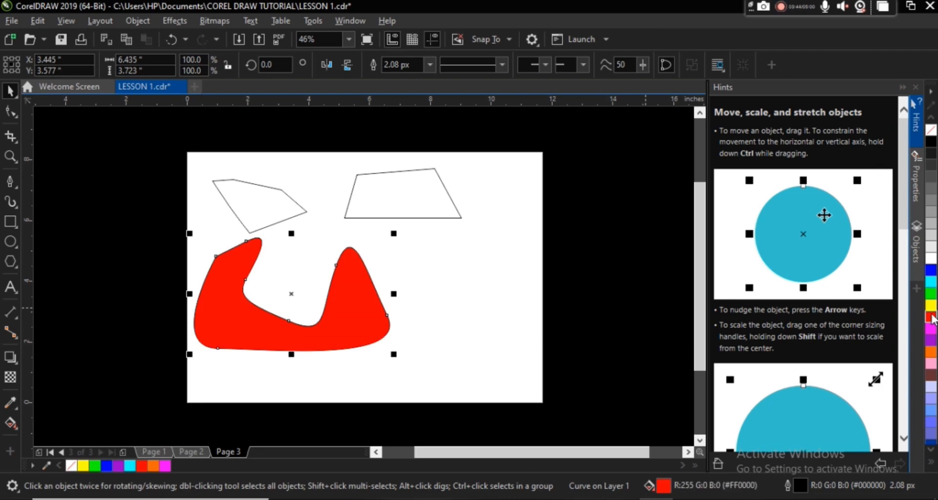
Step: Give the trapezoid-like shape on page 3 a green outline and a cyan fill
click(429, 177)
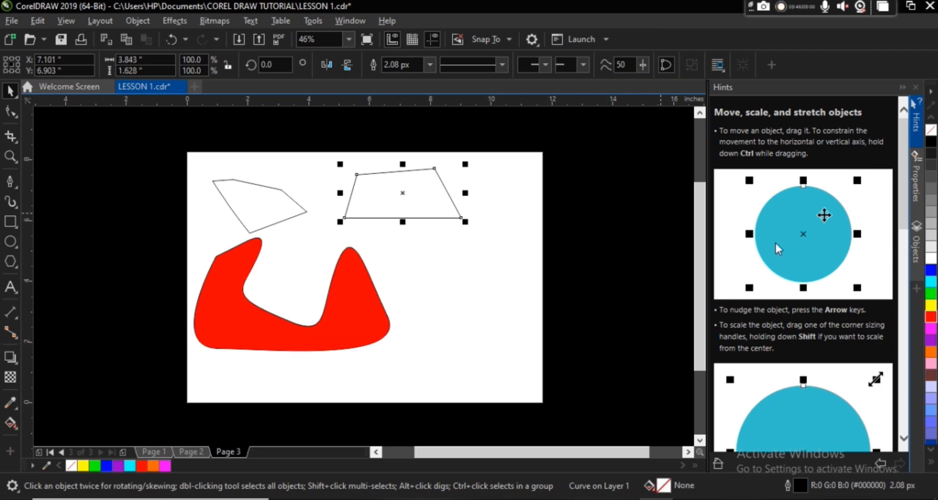
right_click(930, 293)
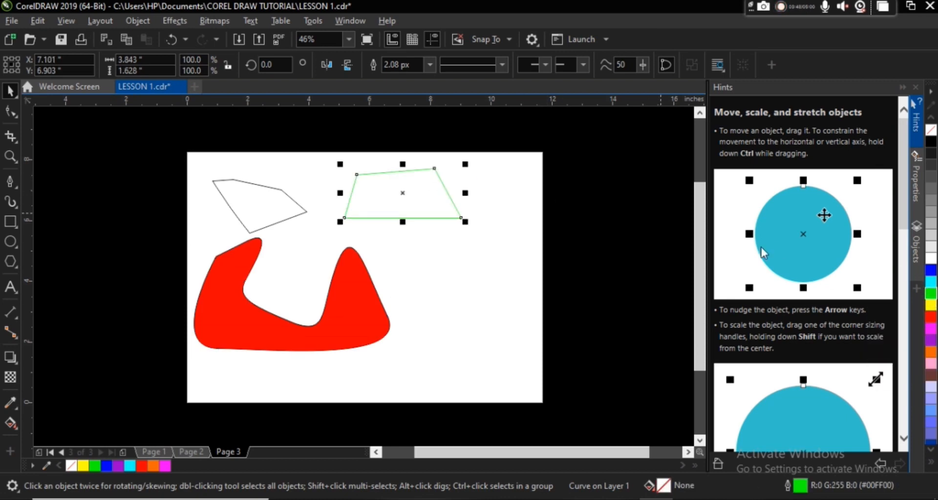
click(931, 283)
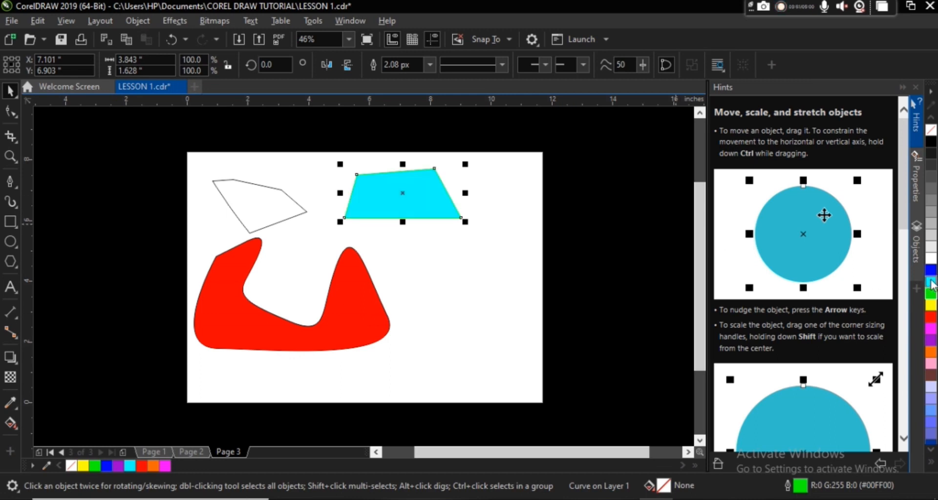
Step: Give the five-sided polygon above the wavy shape on page 3 a red fill and a green outline
click(275, 212)
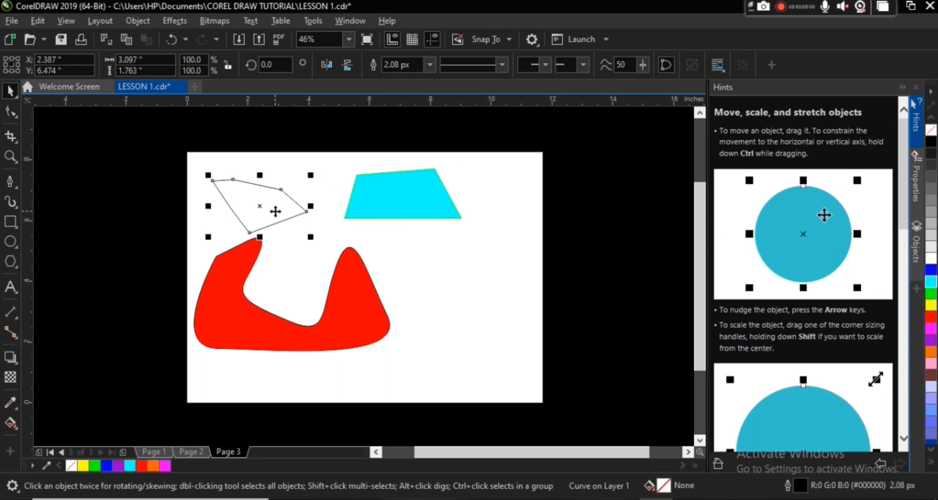
click(931, 316)
right_click(930, 270)
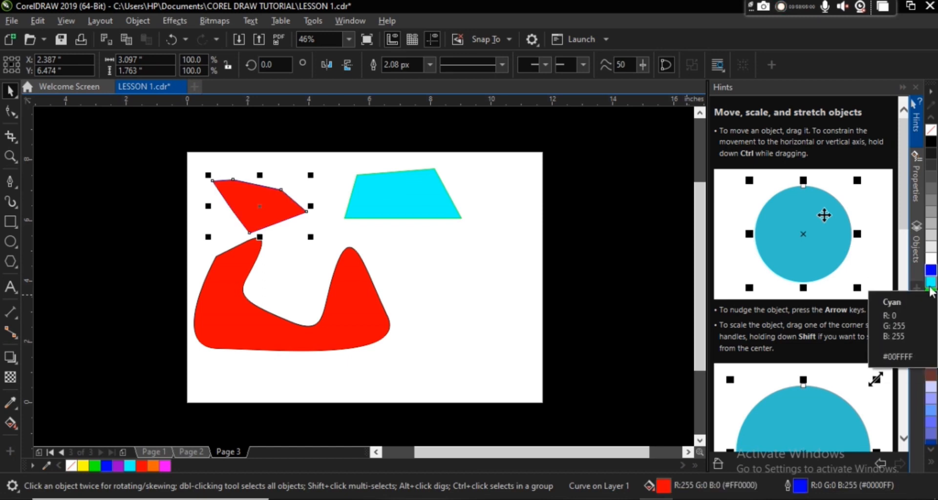
right_click(930, 292)
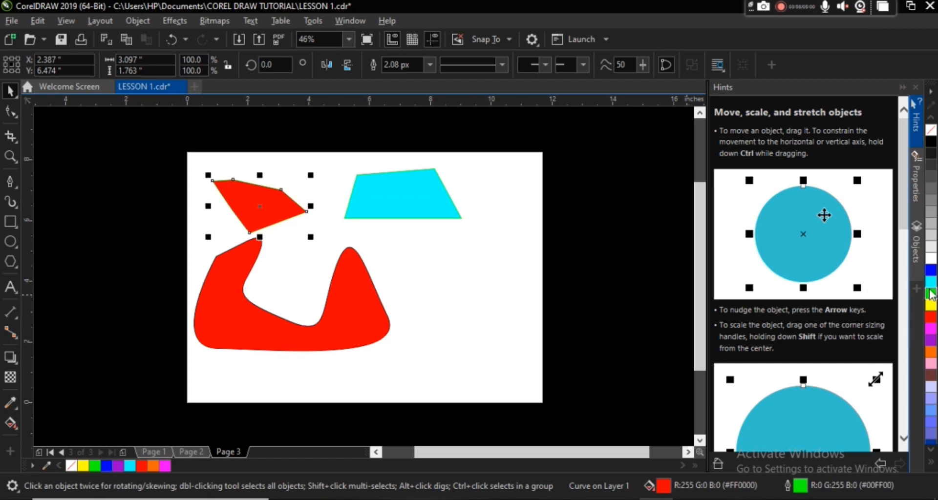
click(490, 293)
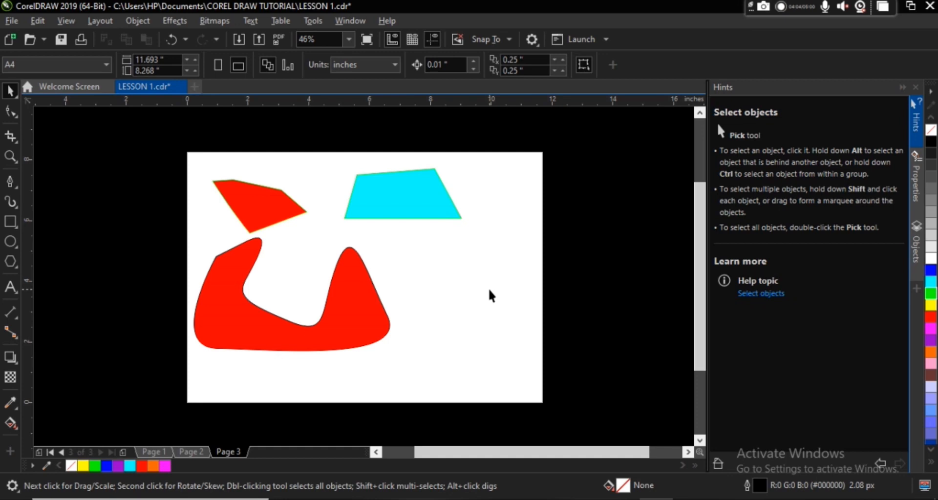
Step: Switch to the Freehand tool for drawing on page 3
click(16, 188)
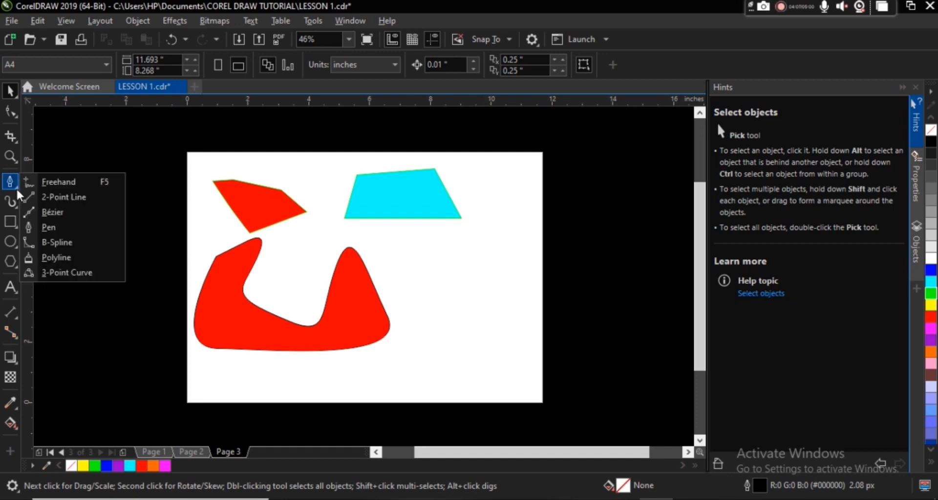
click(43, 180)
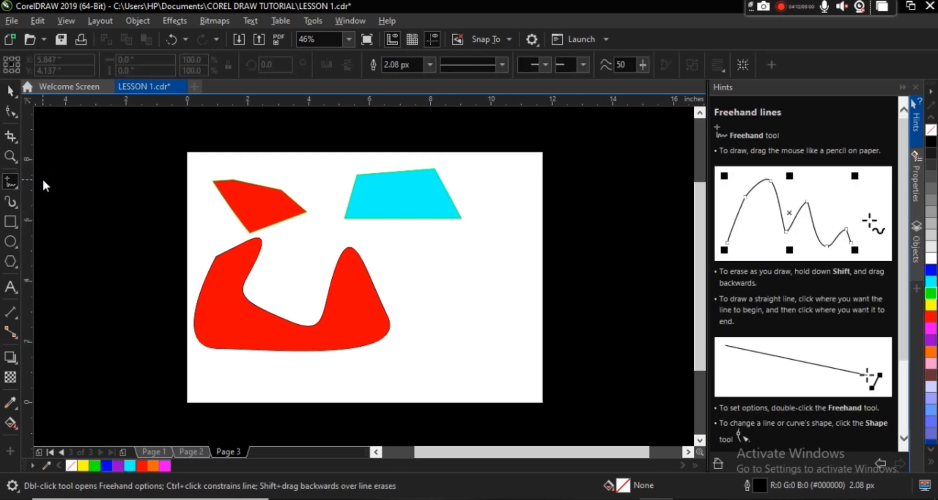